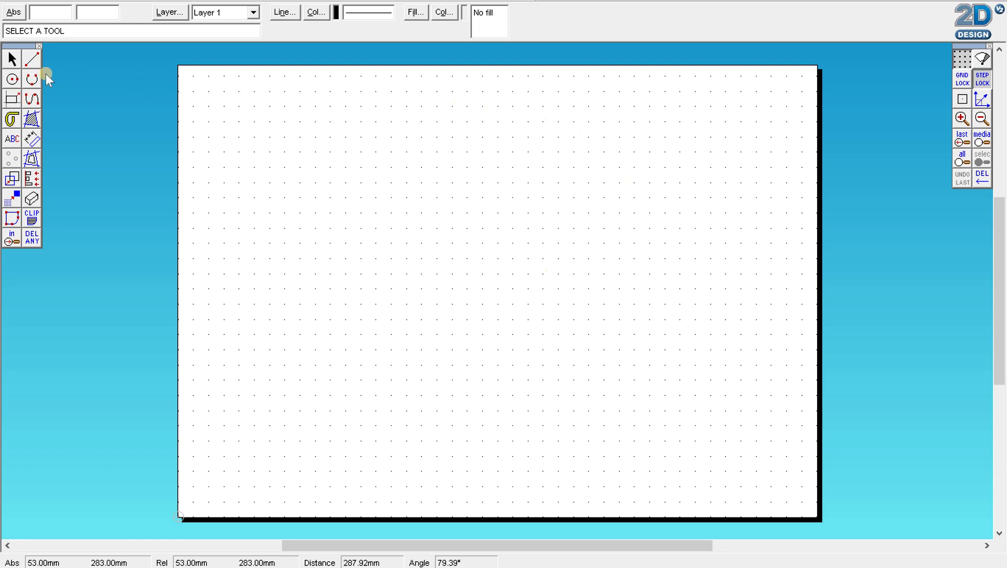
# With grid lock on, draw a 300 × 90 mm rectangle from (20,280) to (320,190)
pyautogui.click(12, 99)
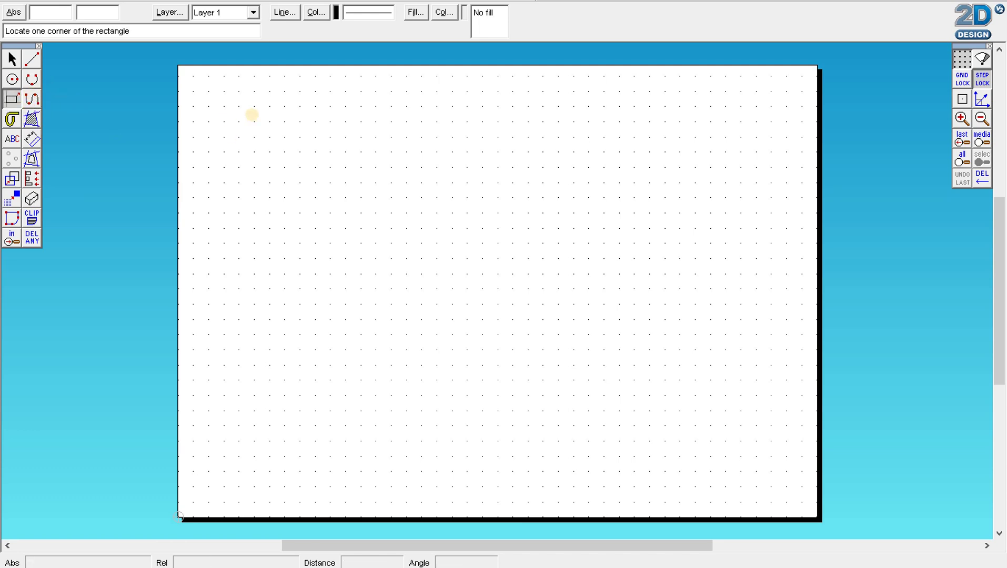
pyautogui.click(963, 86)
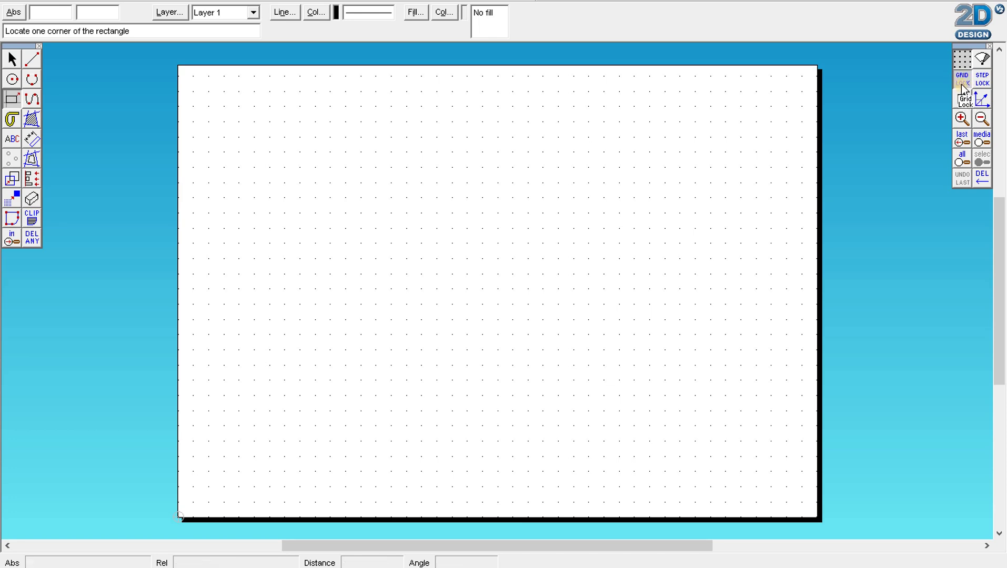
pyautogui.click(208, 92)
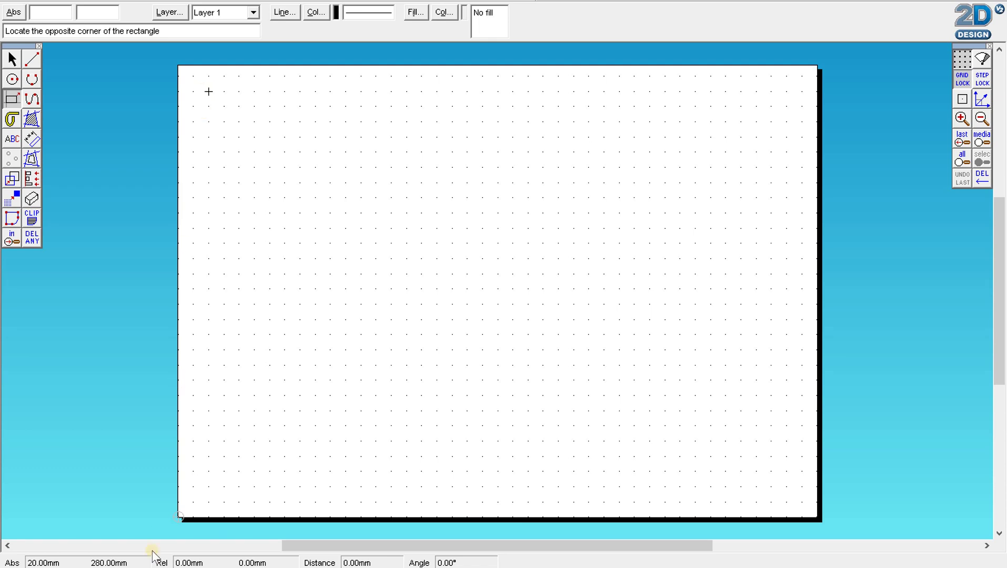
pyautogui.click(162, 564)
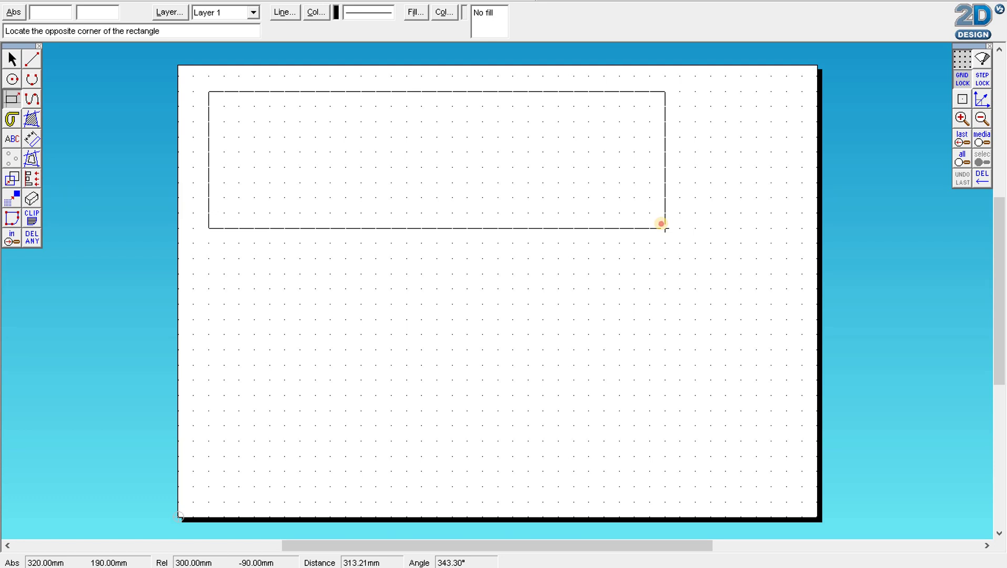
pyautogui.click(664, 227)
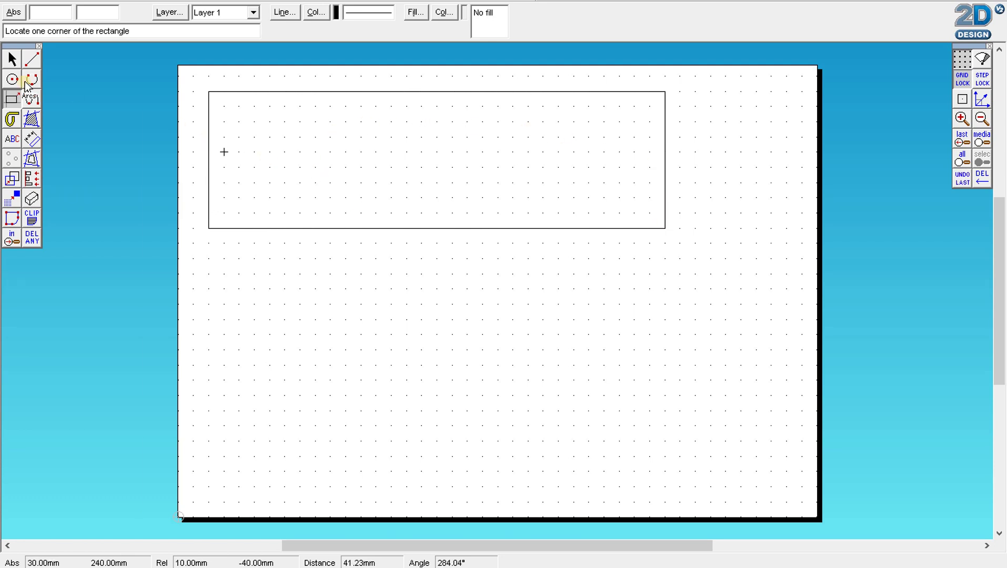
# Draw two full-height vertical dividers at x=40 mm and x=120 mm across the rectangle
pyautogui.click(32, 60)
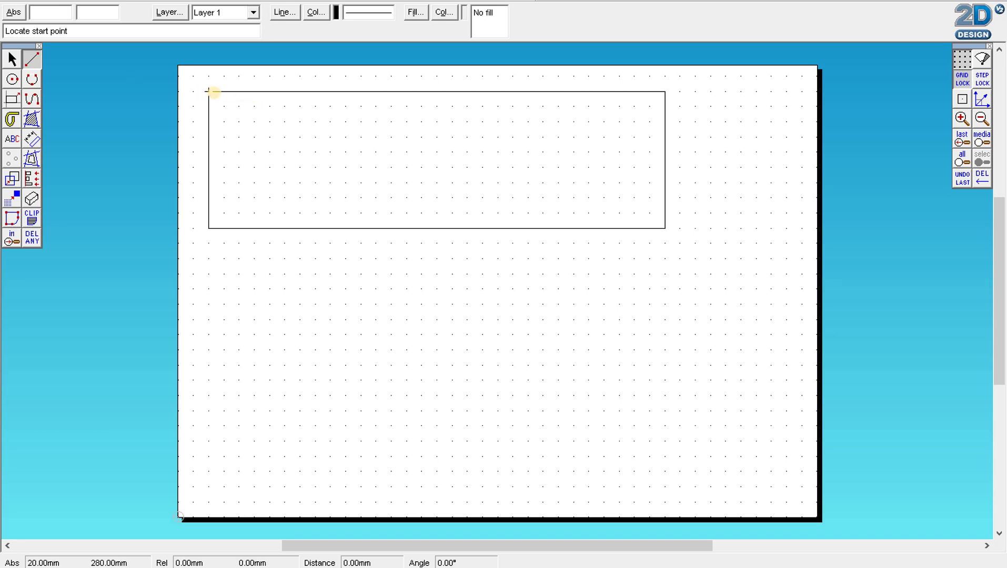
pyautogui.click(239, 93)
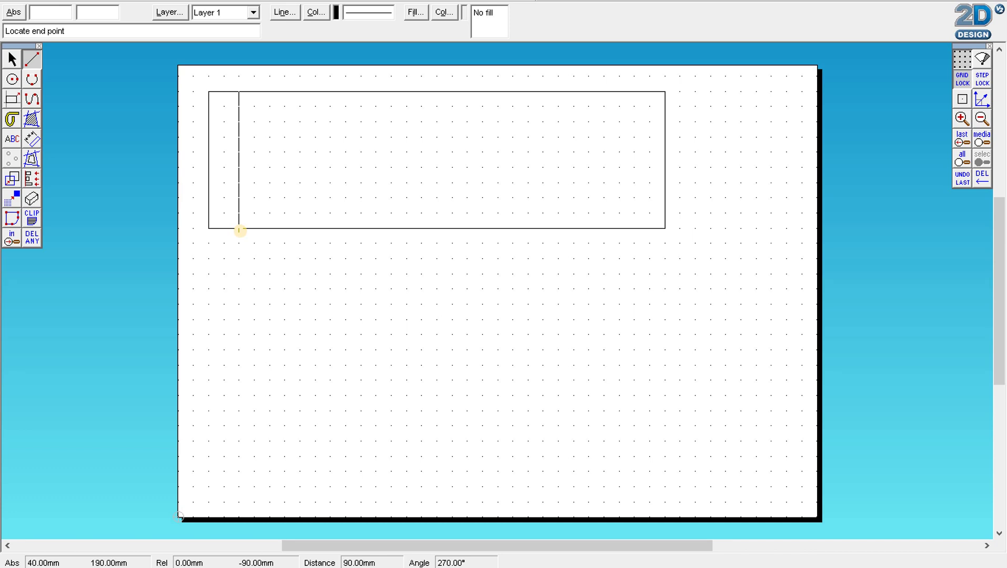
pyautogui.click(239, 229)
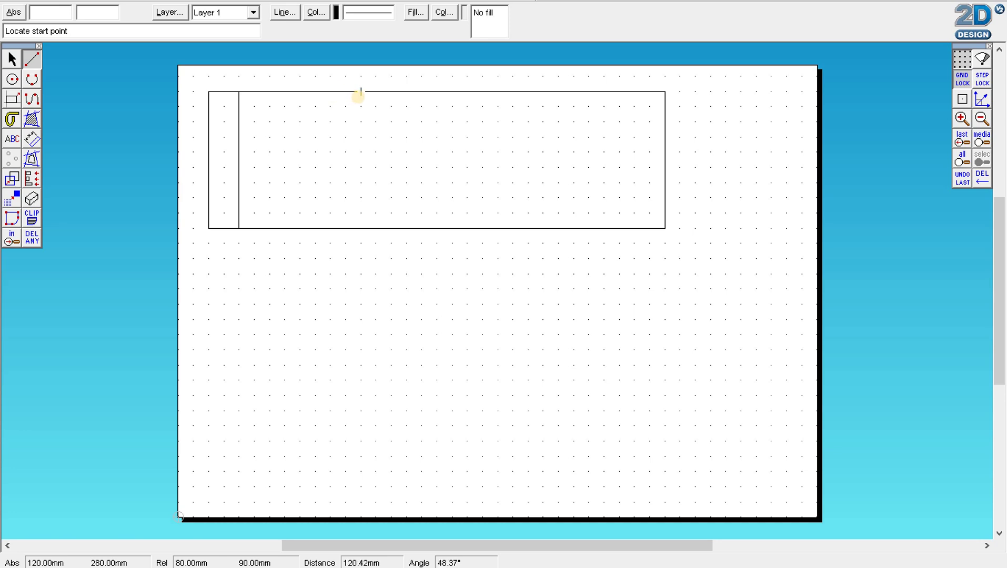
pyautogui.click(361, 91)
pyautogui.click(361, 229)
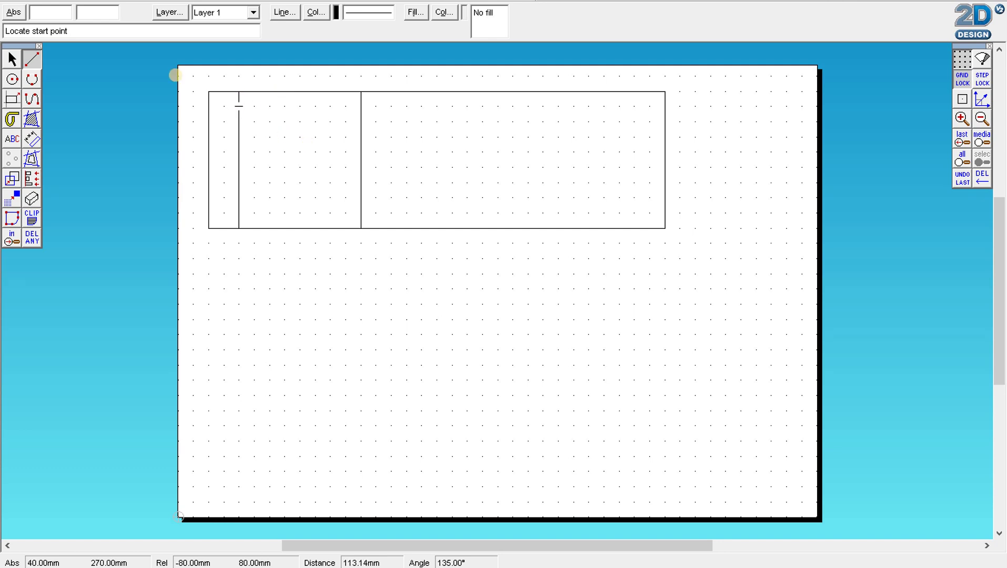
# Set the grid spacing to 5 mm in both X and Y
pyautogui.click(12, 80)
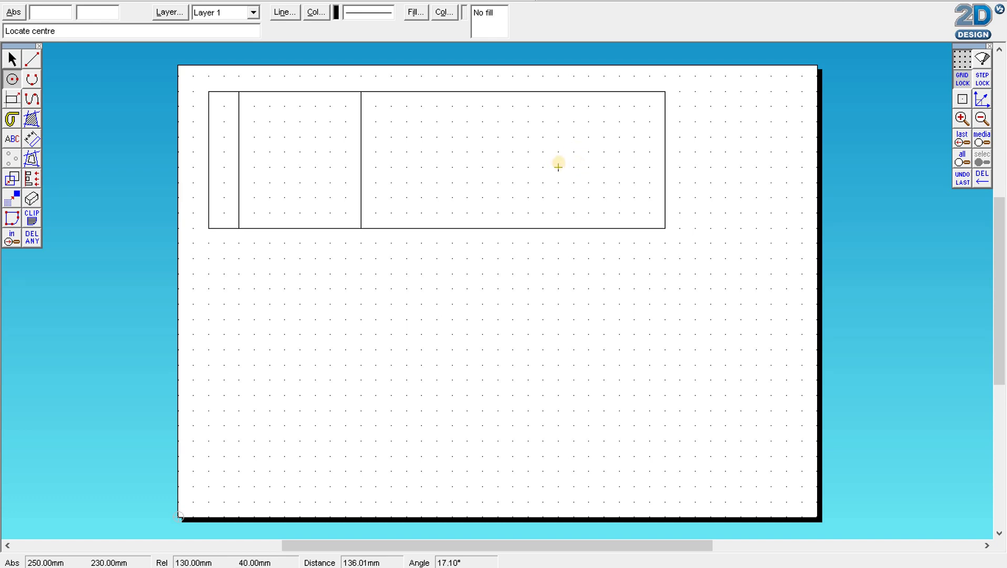
pyautogui.rightClick(963, 62)
pyautogui.click(350, 144)
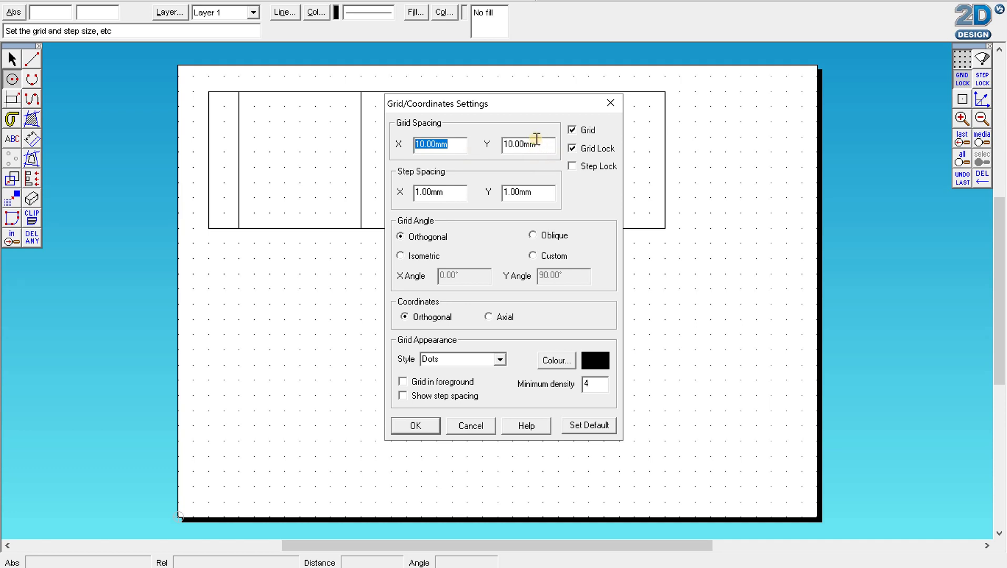
pyautogui.write('5')
pyautogui.moveTo(501, 144); pyautogui.dragTo(519, 168)
pyautogui.write('5')
pyautogui.click(415, 426)
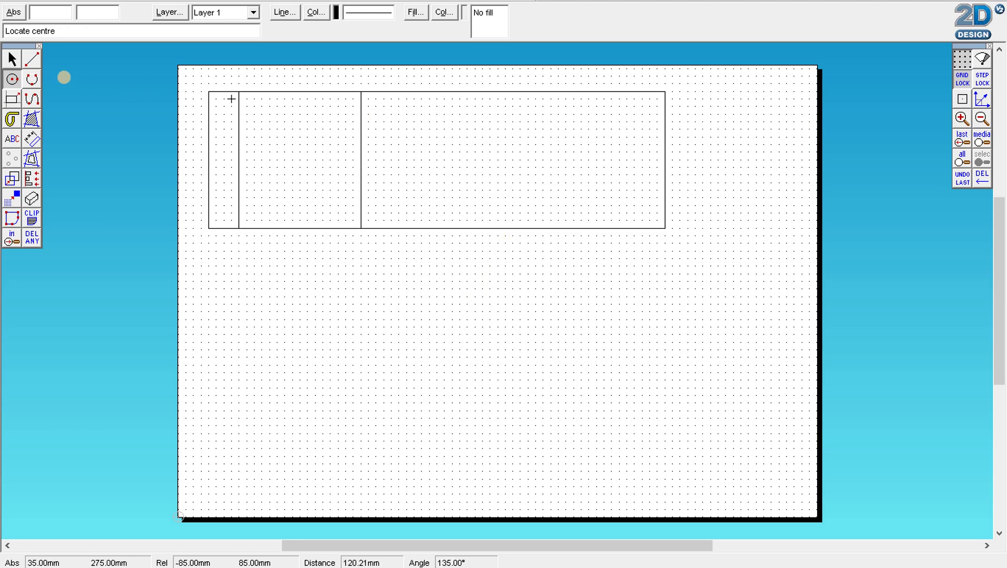
# Draw a construction line 45 mm in from the top-right corner and a 35 mm radius circle at its end
pyautogui.click(35, 60)
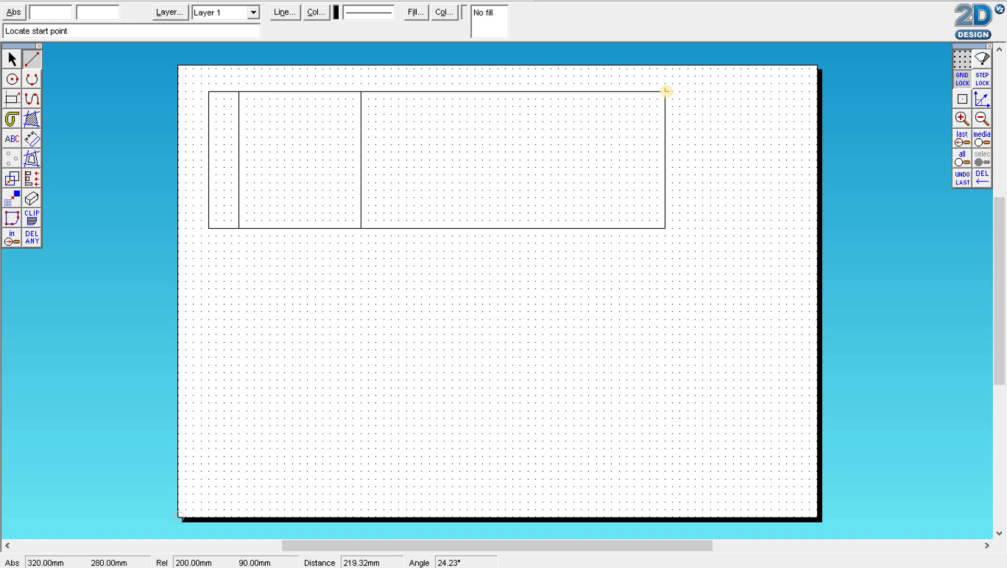
pyautogui.click(666, 92)
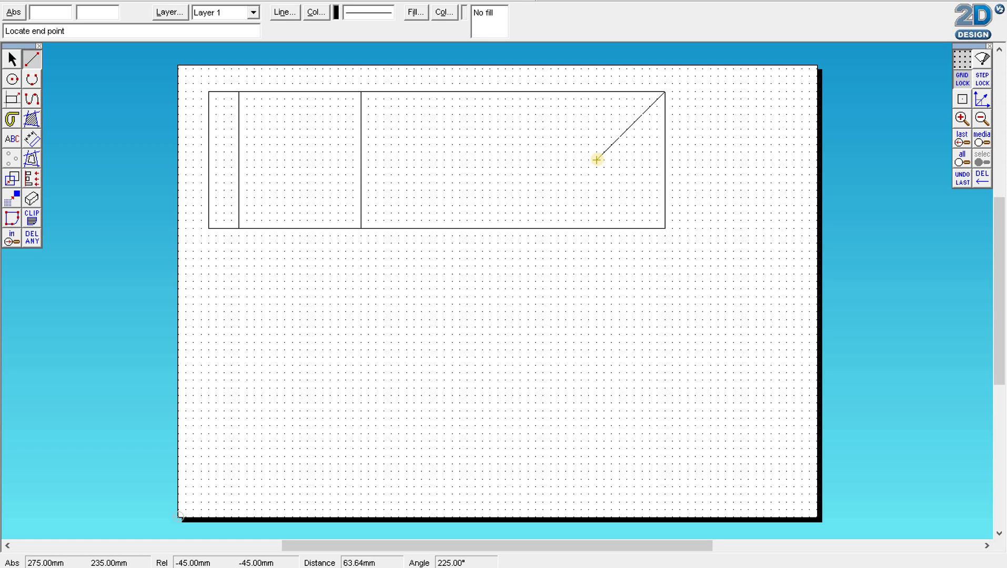
pyautogui.click(597, 159)
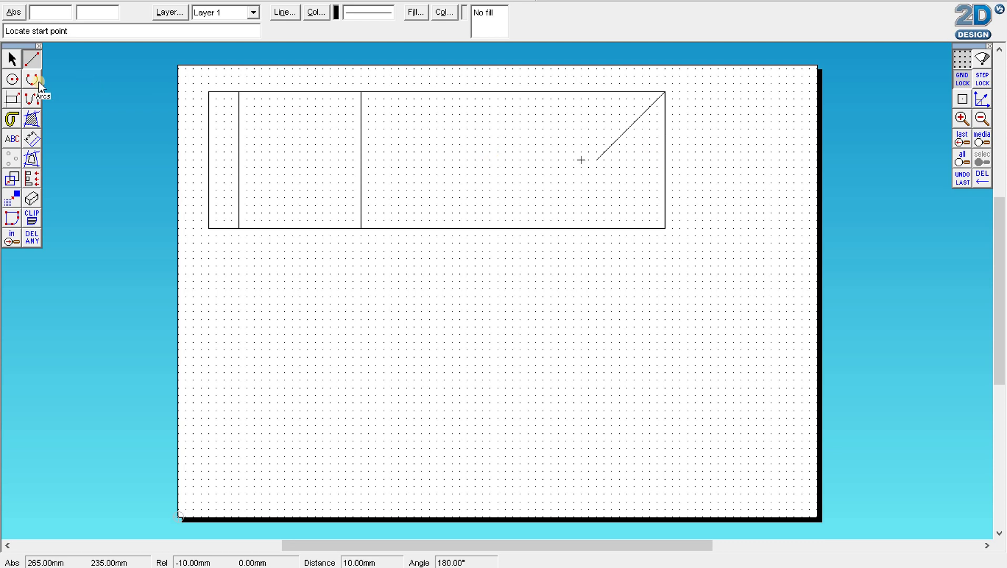
pyautogui.click(12, 79)
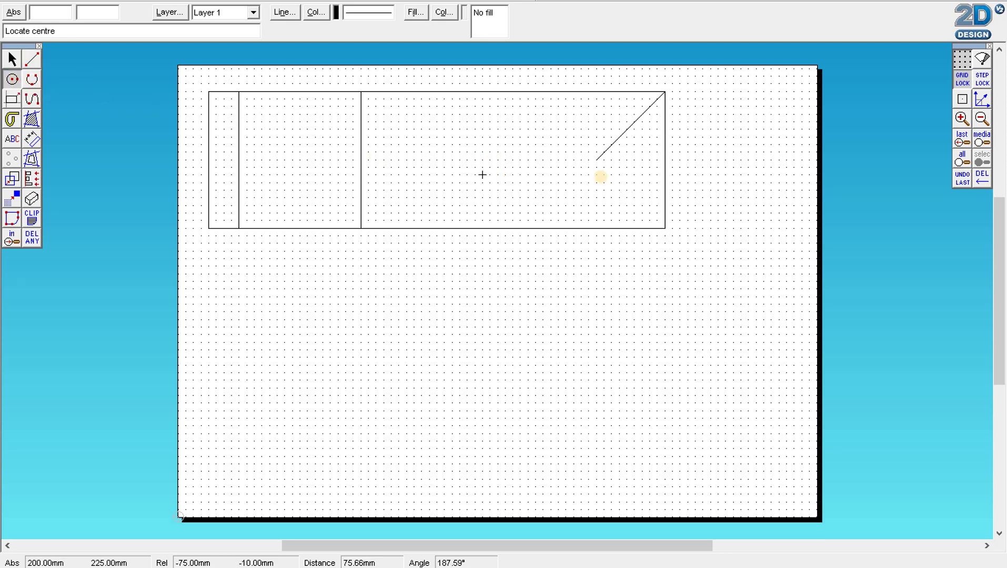
pyautogui.click(595, 158)
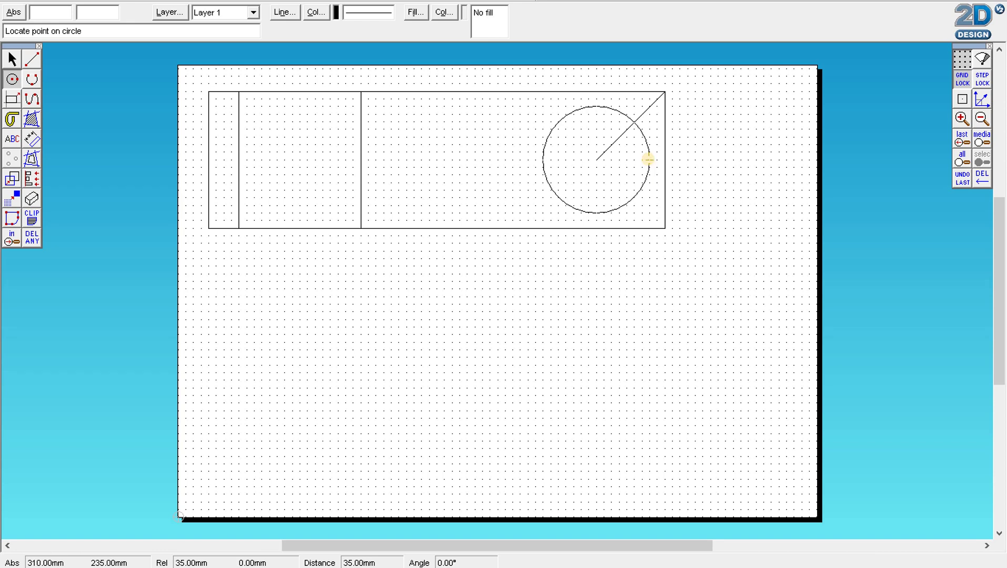
pyautogui.click(648, 159)
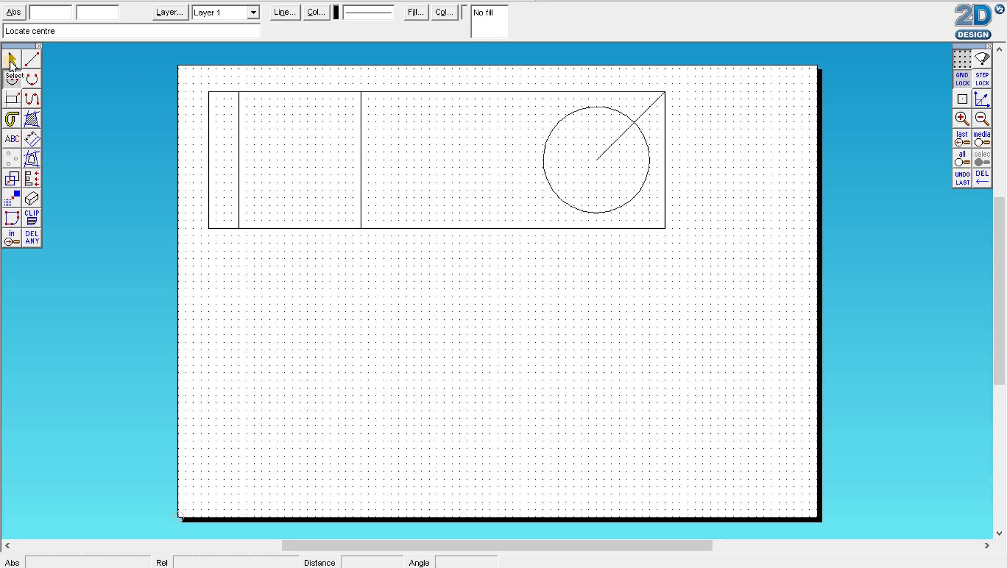
# Delete the diagonal construction line
pyautogui.click(10, 62)
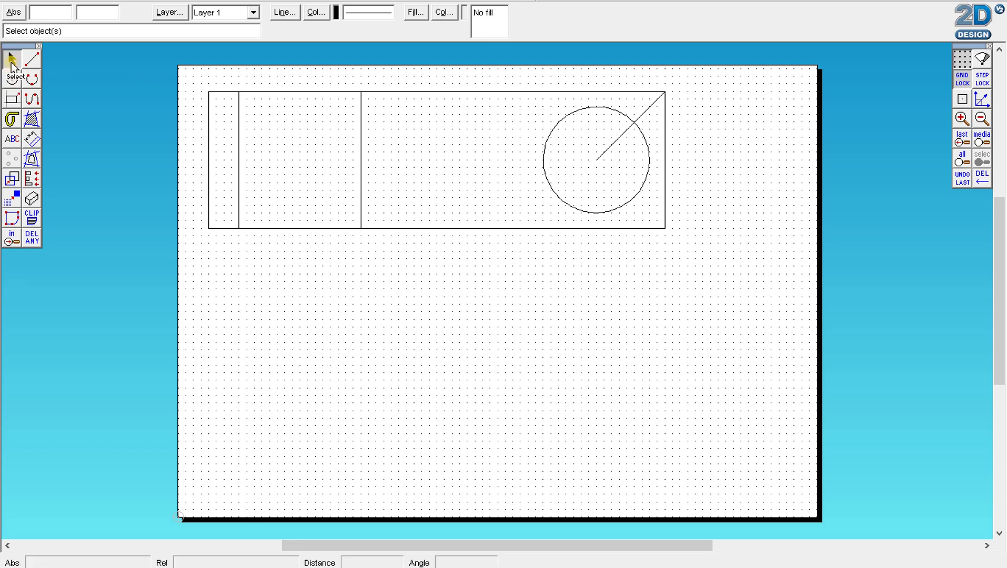
pyautogui.click(618, 147)
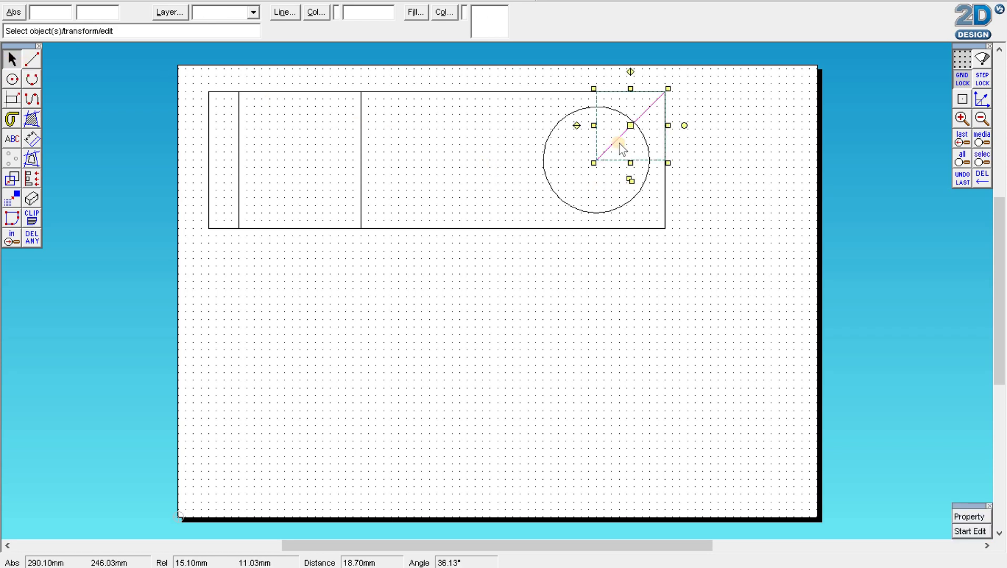
pyautogui.press('Delete')
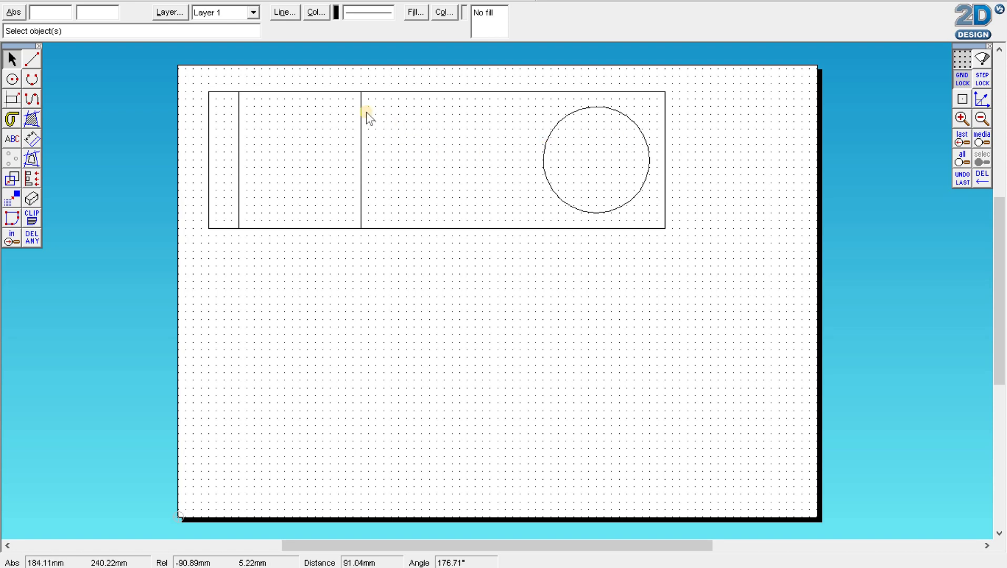
# Choose the fillet arc tool and set its radius to 20 mm
pyautogui.click(31, 80)
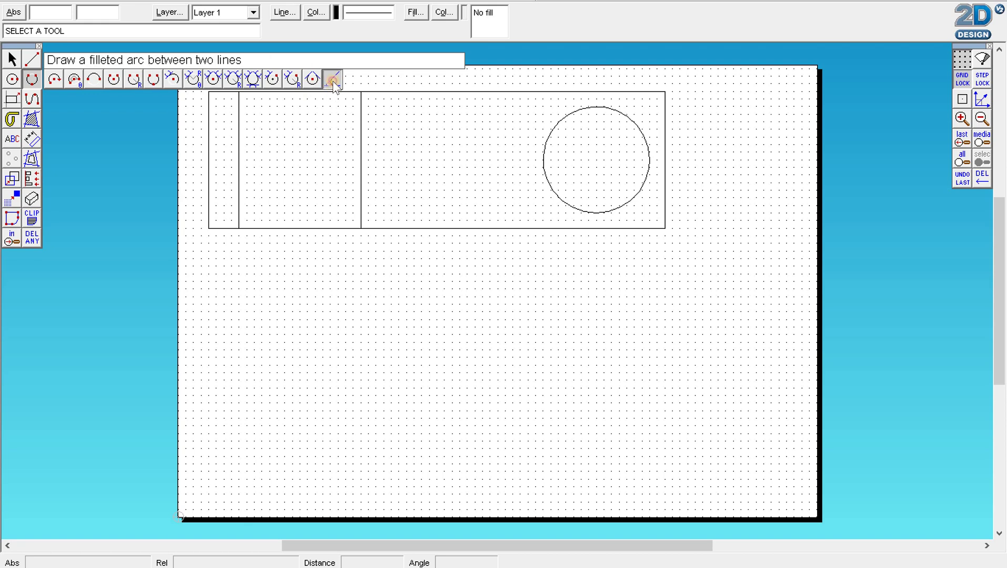
pyautogui.click(332, 80)
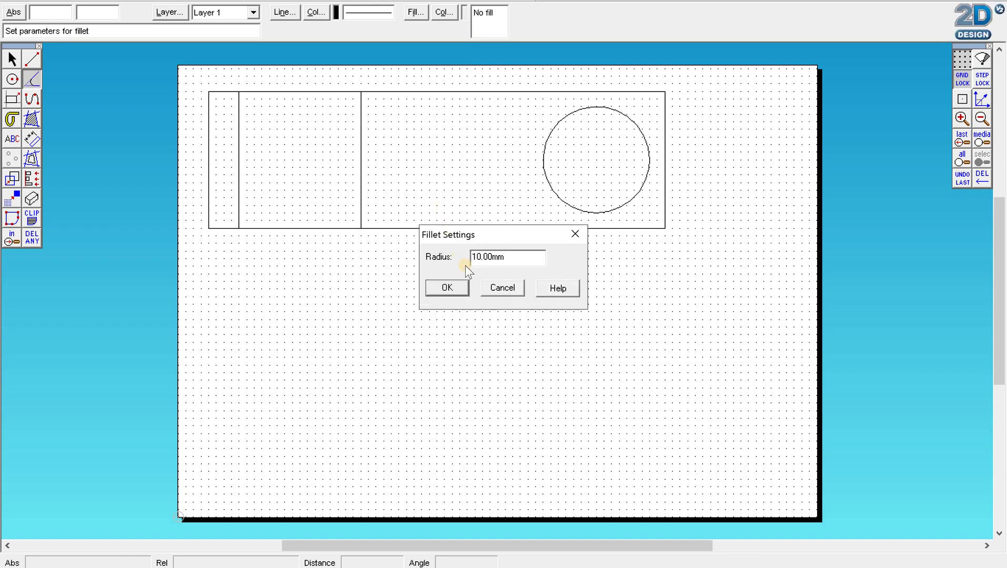
pyautogui.moveTo(523, 263); pyautogui.dragTo(463, 263)
pyautogui.click(473, 259)
pyautogui.write('2')
pyautogui.click(454, 287)
# Round all four rectangle corners with 20 mm fillets
pyautogui.click(662, 123)
pyautogui.click(665, 141)
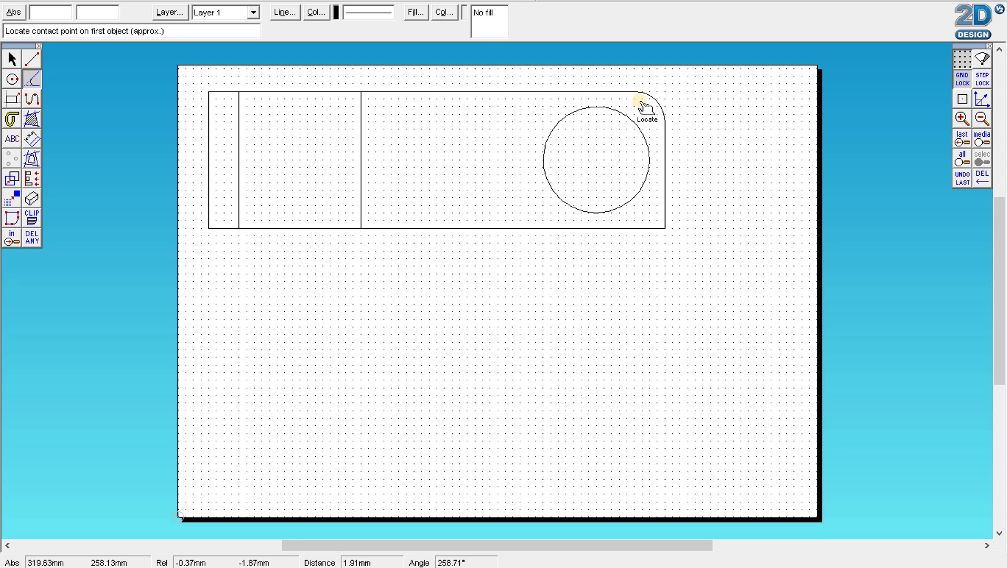
pyautogui.click(643, 229)
pyautogui.click(596, 229)
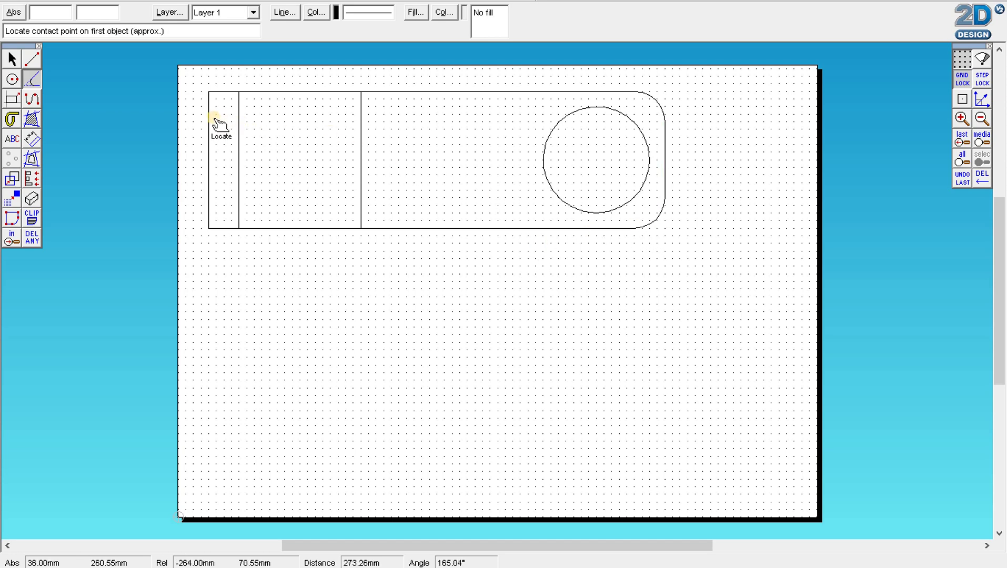
pyautogui.click(217, 95)
pyautogui.click(218, 151)
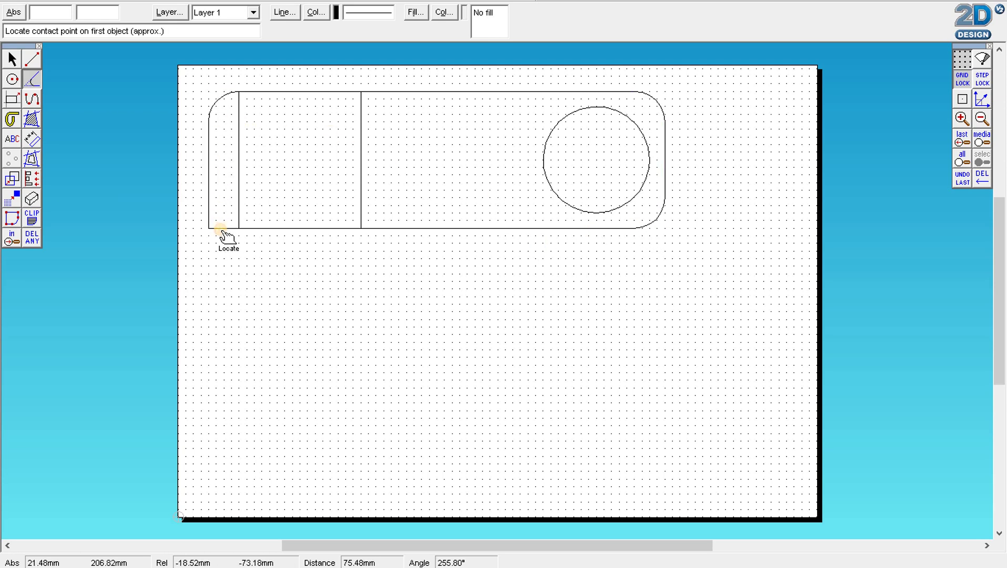
pyautogui.click(221, 230)
pyautogui.click(223, 273)
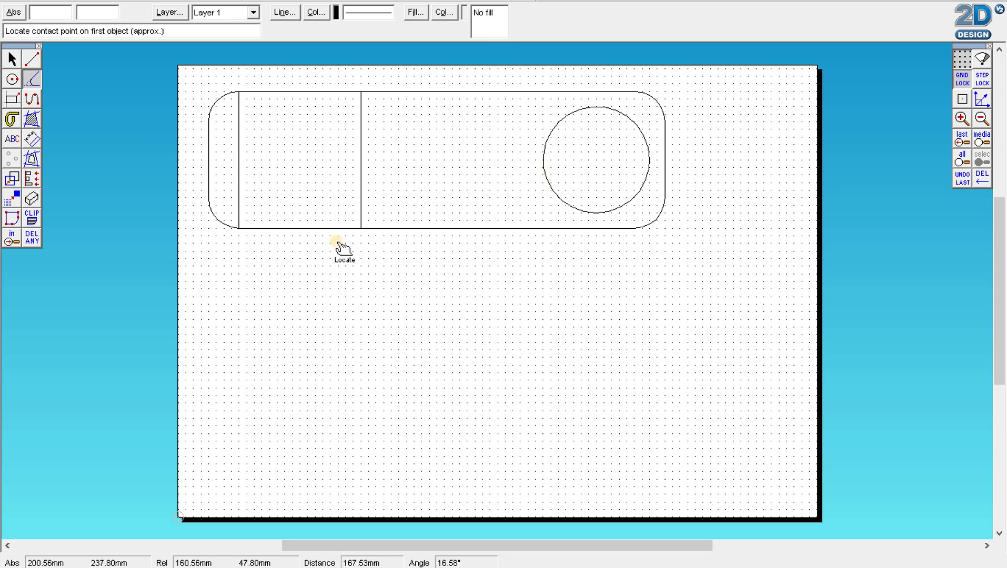
# Draw a narrow upright elliptical bezier slot in the left panel
pyautogui.click(12, 80)
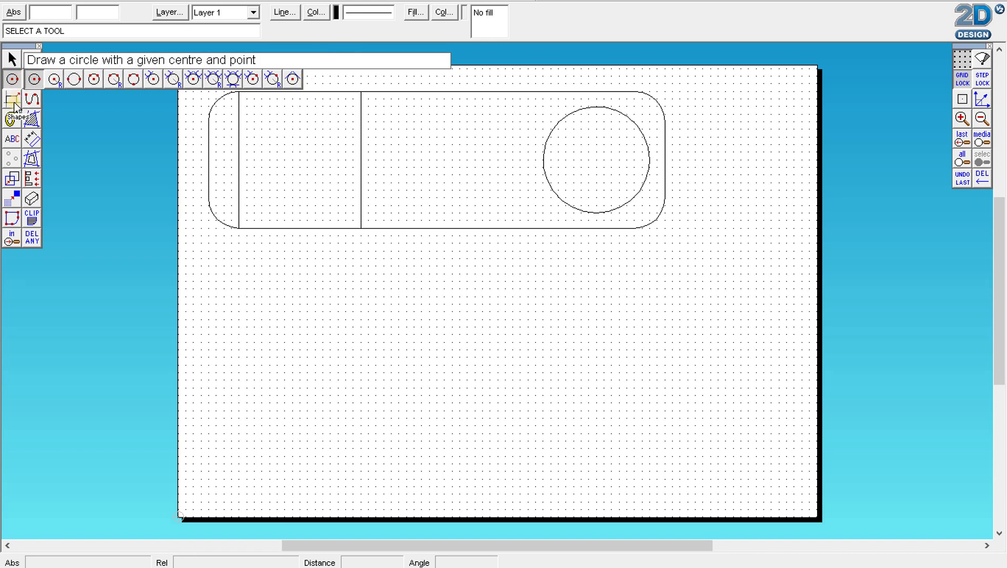
pyautogui.click(12, 83)
pyautogui.click(13, 101)
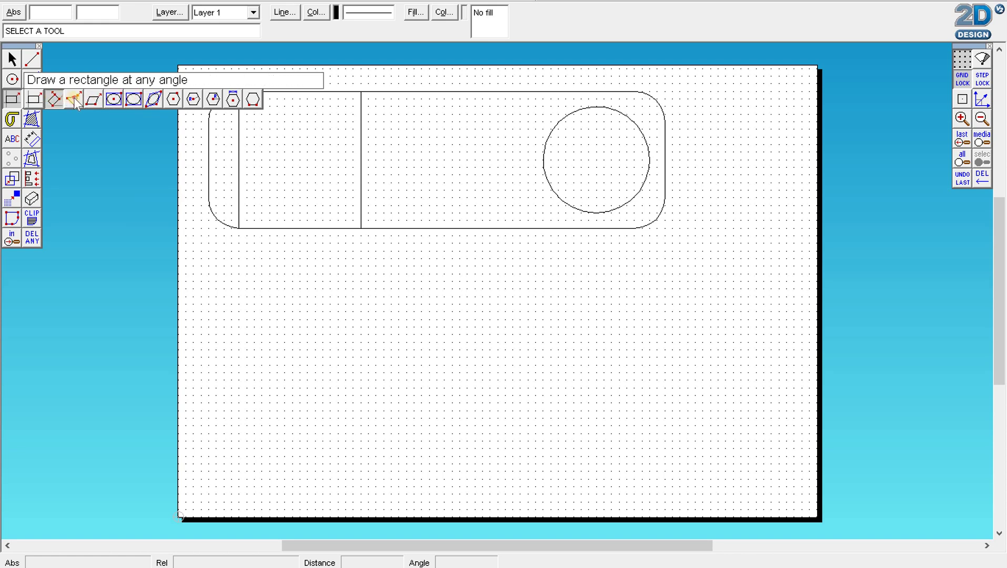
pyautogui.click(115, 99)
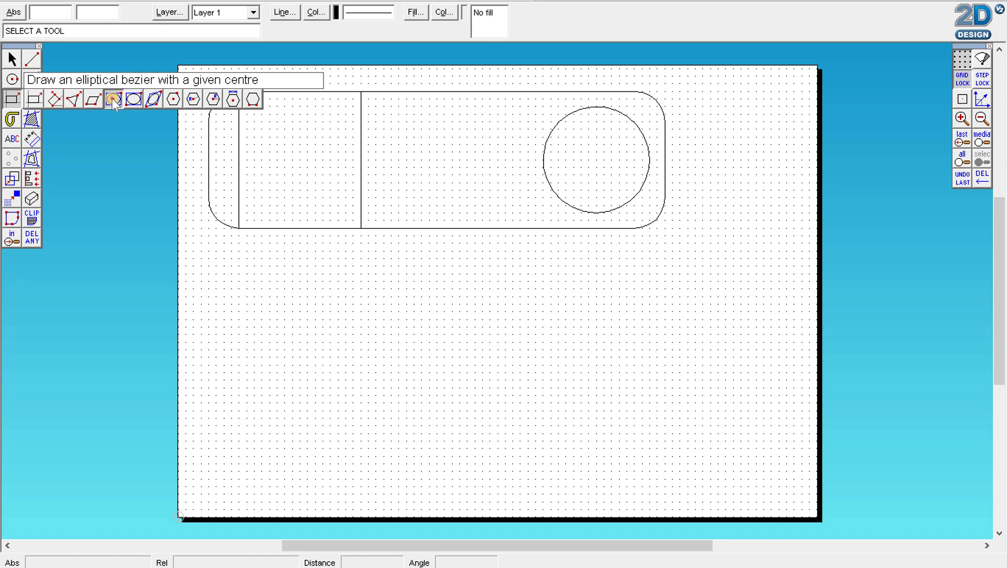
pyautogui.click(112, 98)
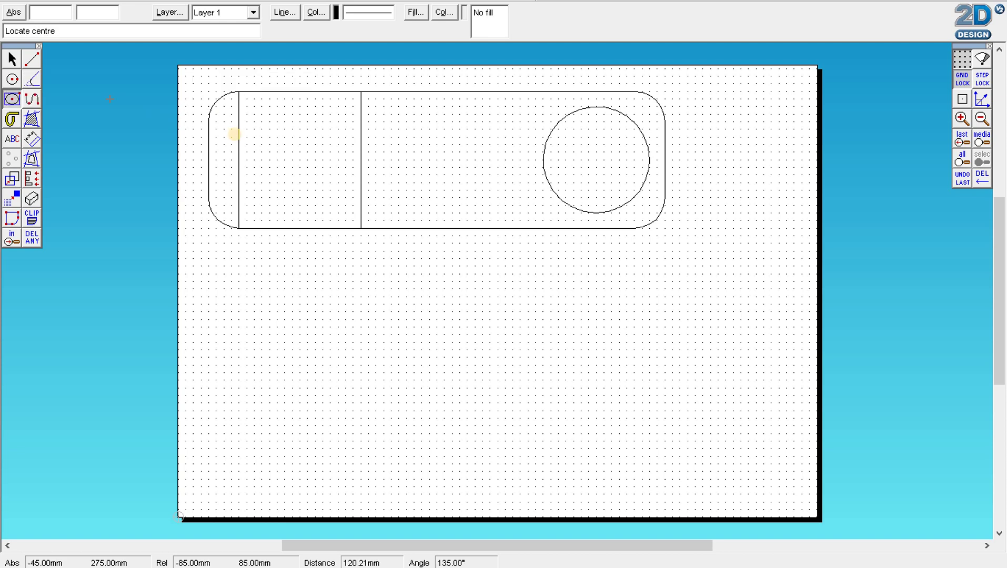
pyautogui.click(269, 160)
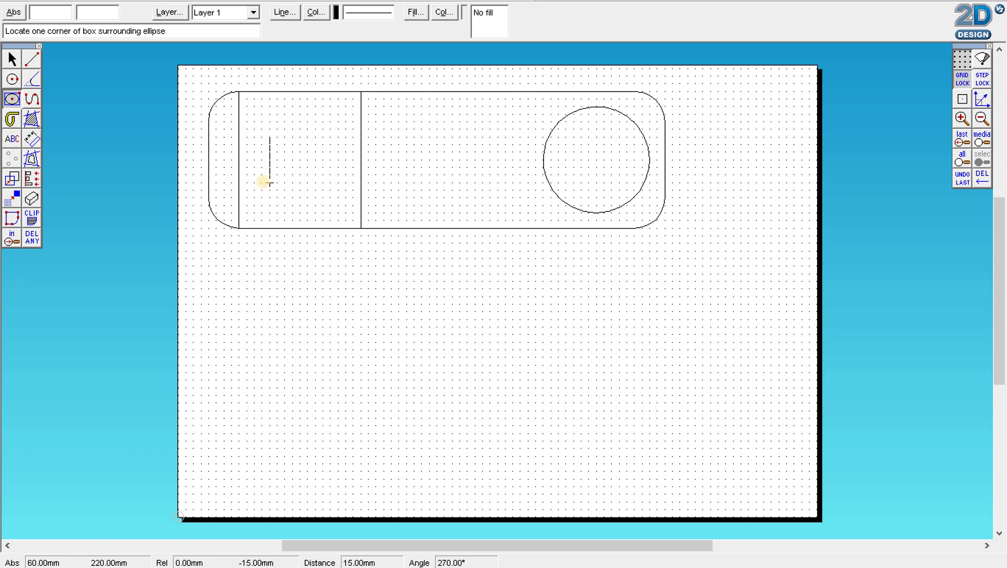
pyautogui.click(261, 182)
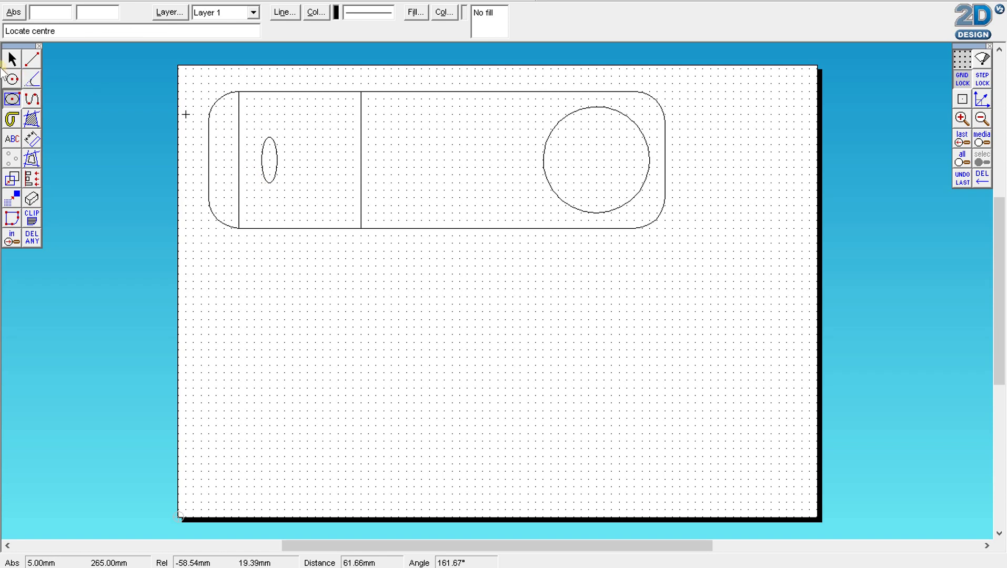
pyautogui.press('Escape')
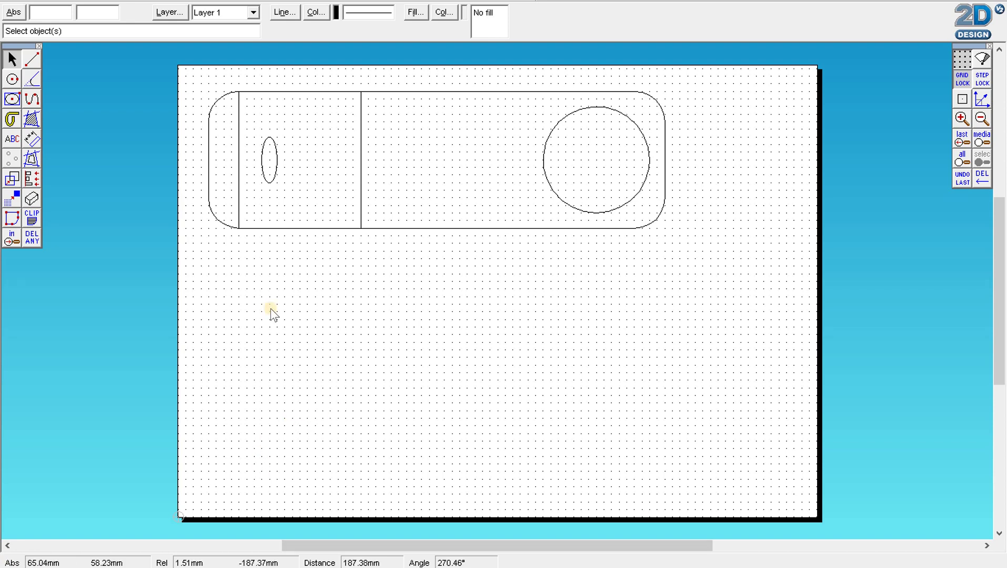
# Draw three 5 mm circles centred on the top edge and two on the bottom edge
pyautogui.click(12, 80)
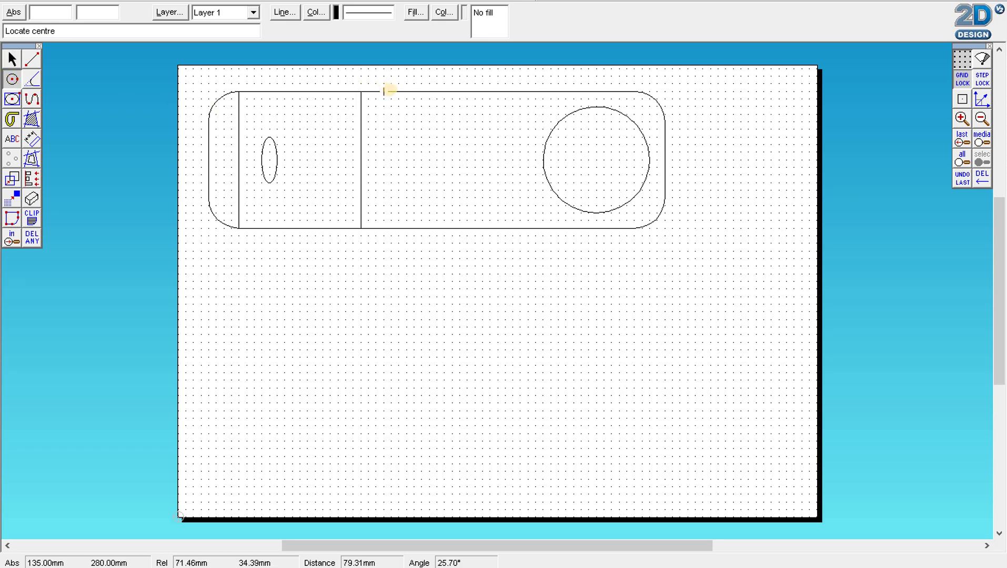
pyautogui.click(391, 91)
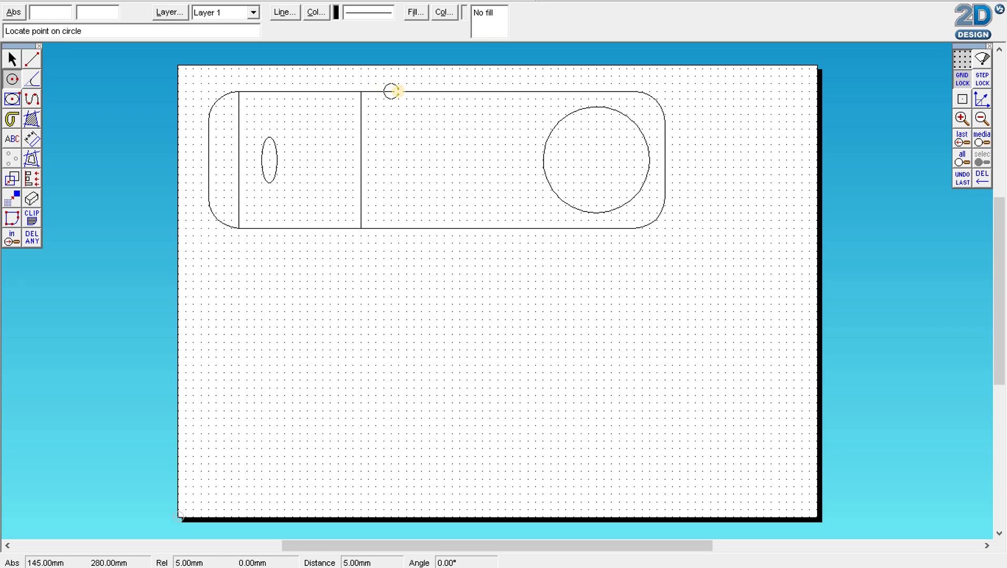
pyautogui.click(394, 96)
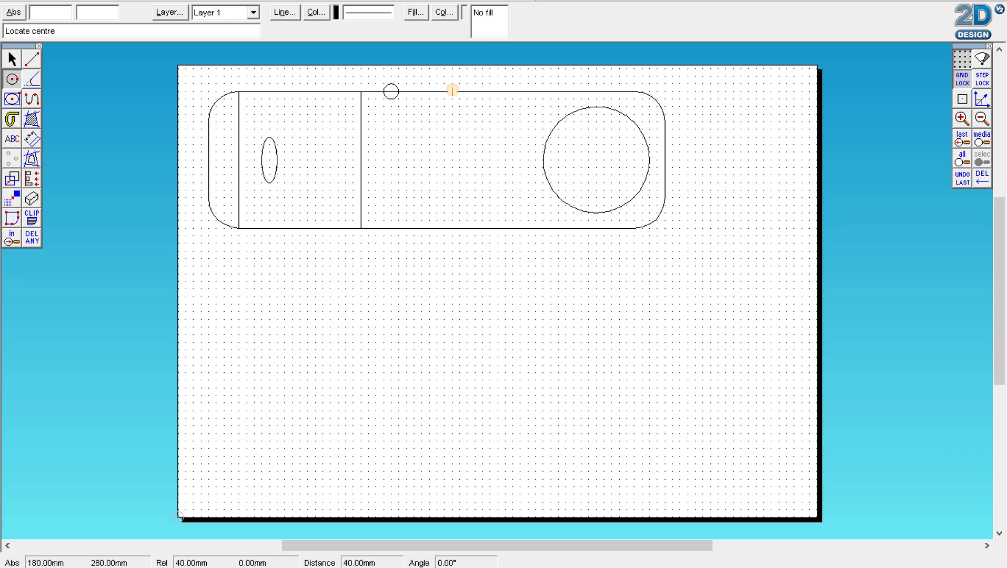
pyautogui.click(452, 91)
pyautogui.click(457, 91)
pyautogui.click(515, 91)
pyautogui.click(519, 91)
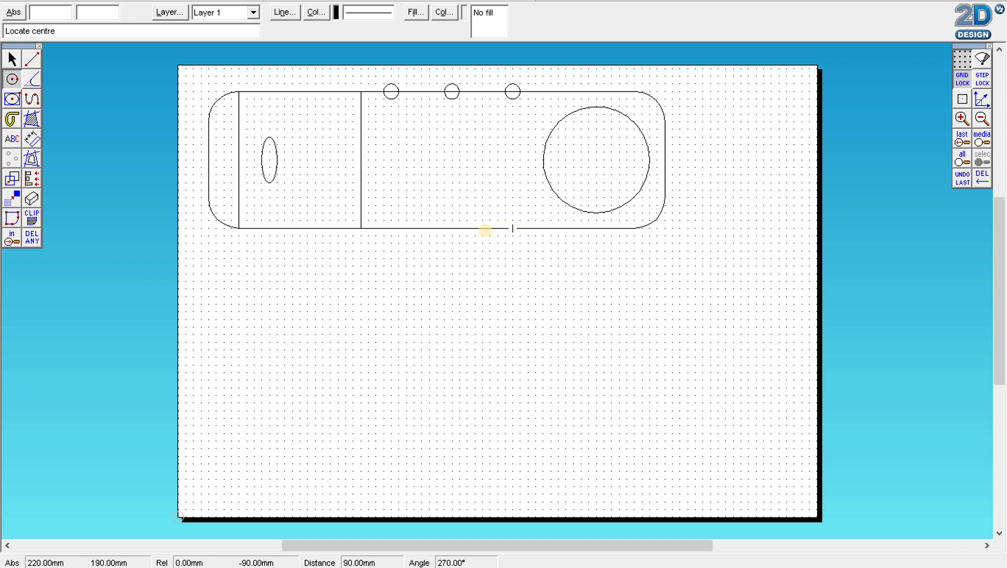
pyautogui.click(483, 229)
pyautogui.click(490, 229)
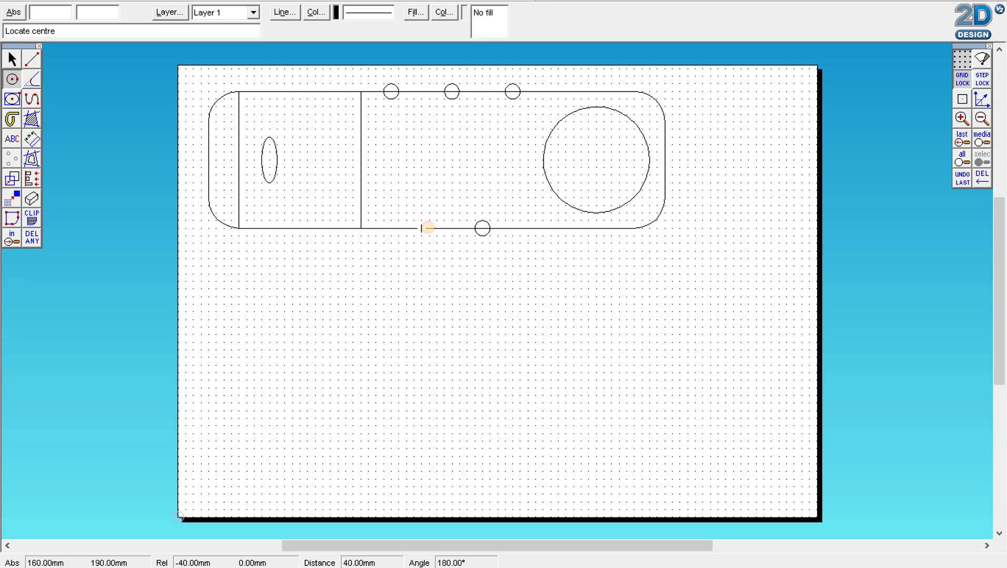
pyautogui.click(421, 228)
pyautogui.click(430, 229)
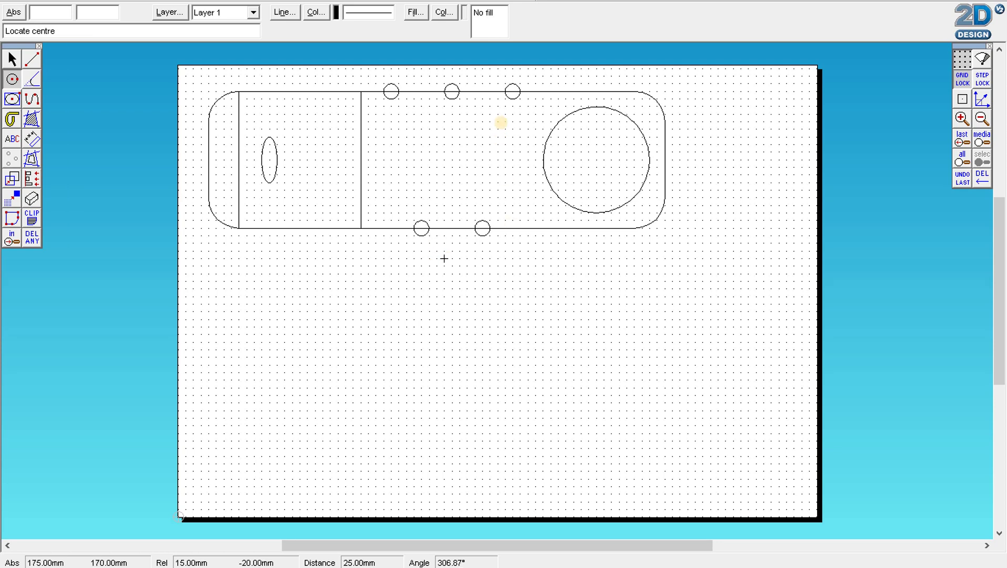
# Using DEL part, remove the outer halves of the five small circles
pyautogui.click(33, 241)
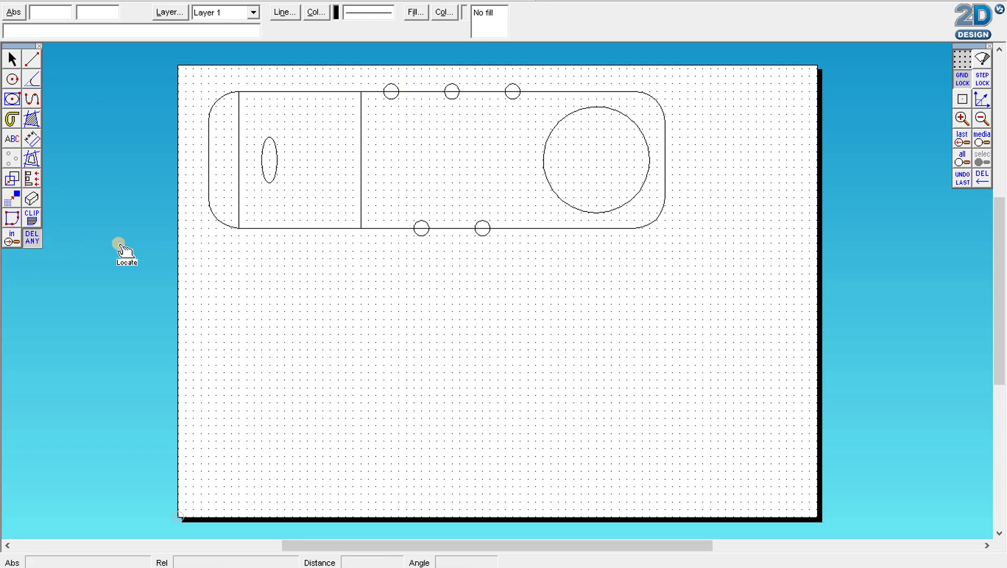
pyautogui.click(421, 234)
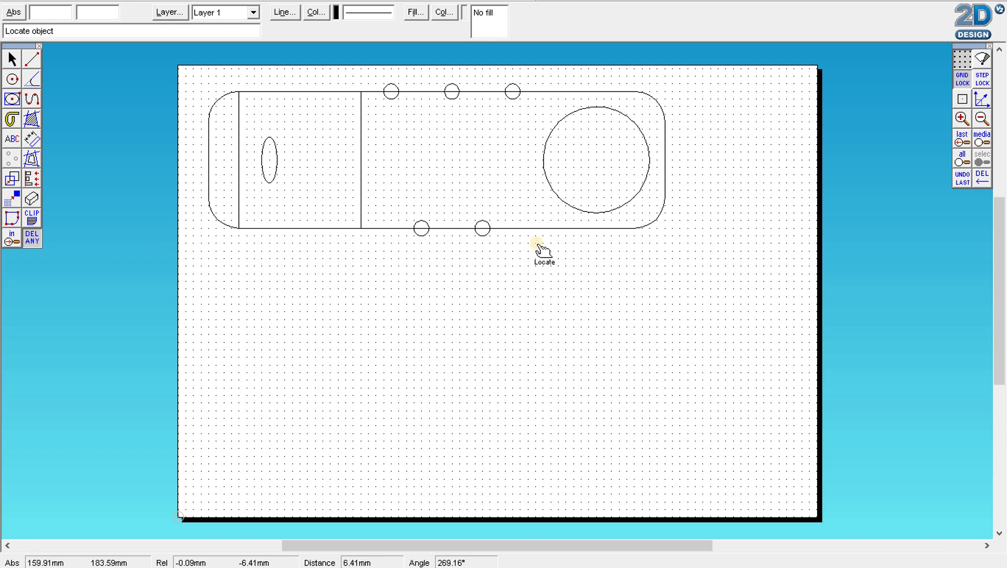
pyautogui.click(964, 182)
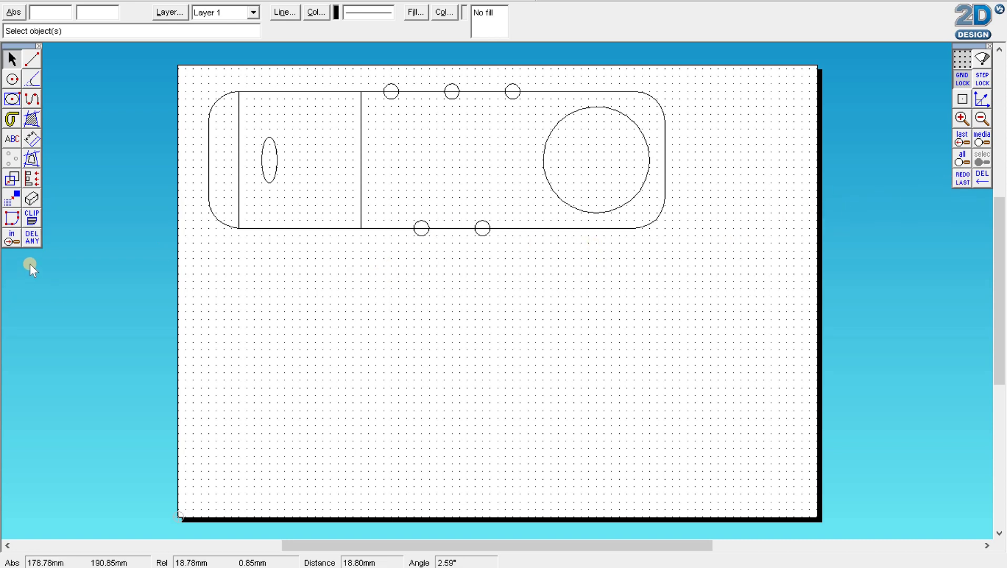
pyautogui.click(32, 238)
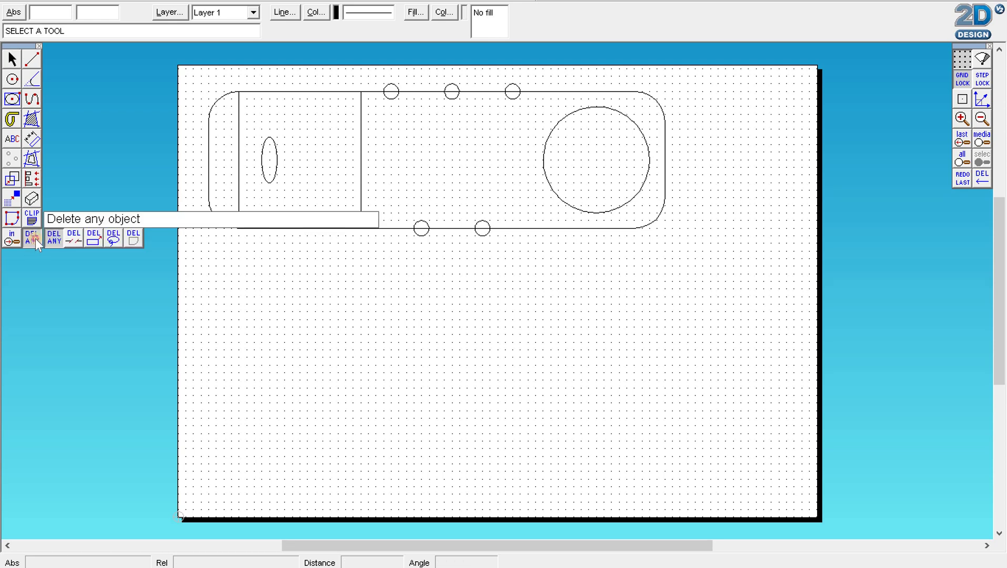
pyautogui.click(75, 241)
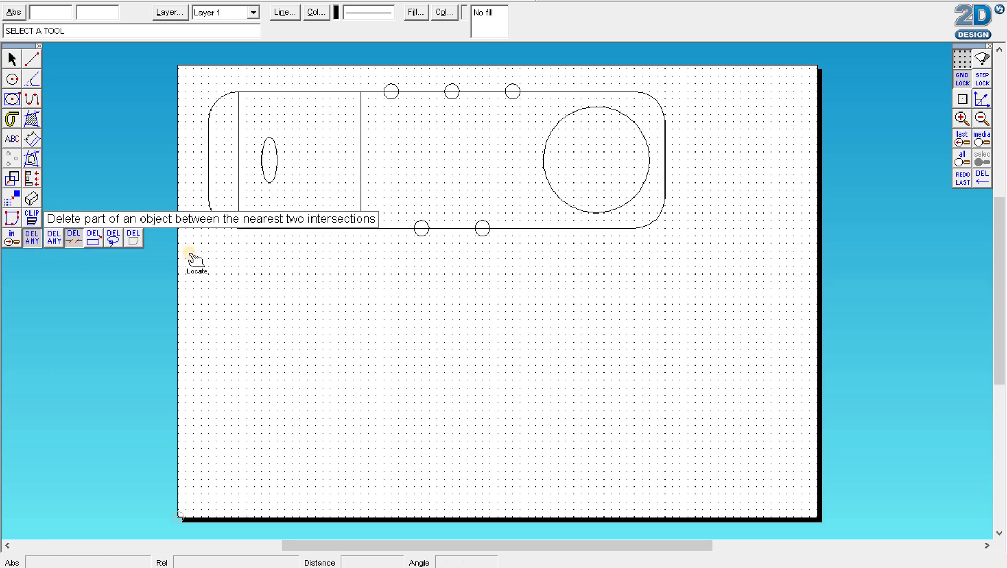
pyautogui.click(422, 236)
pyautogui.click(482, 235)
pyautogui.click(391, 85)
pyautogui.click(451, 86)
pyautogui.click(513, 88)
# Cut away the top and bottom edge segments inside the circles to open the notches
pyautogui.click(513, 92)
pyautogui.click(452, 91)
pyautogui.click(389, 92)
pyautogui.click(421, 227)
pyautogui.click(482, 228)
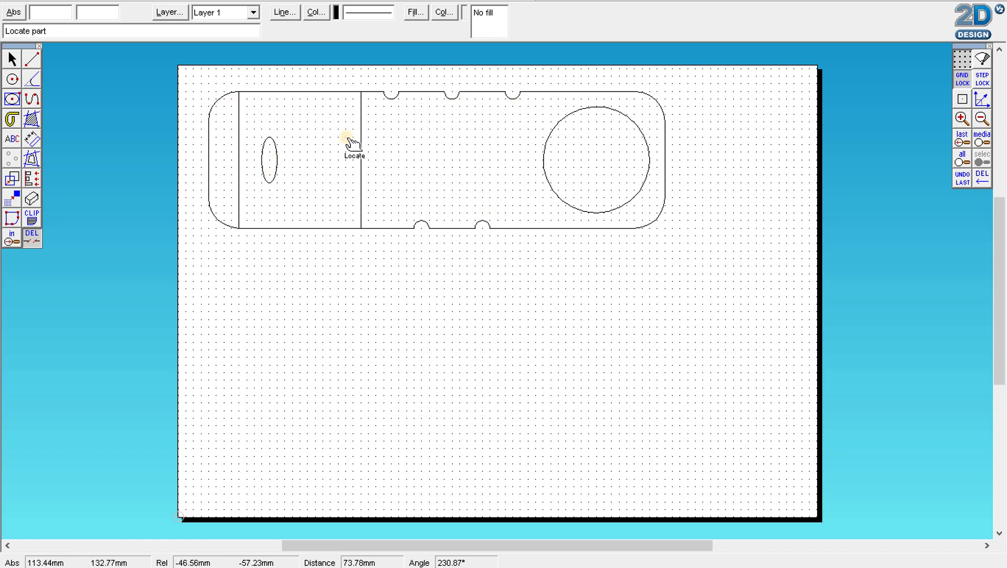
# Colour the middle vertical bend line green
pyautogui.click(12, 58)
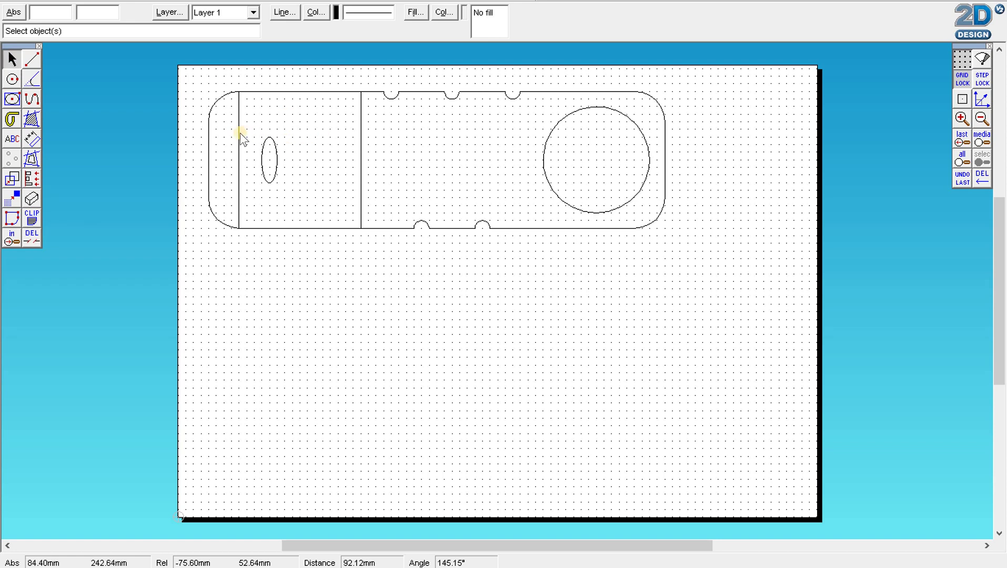
pyautogui.click(348, 136)
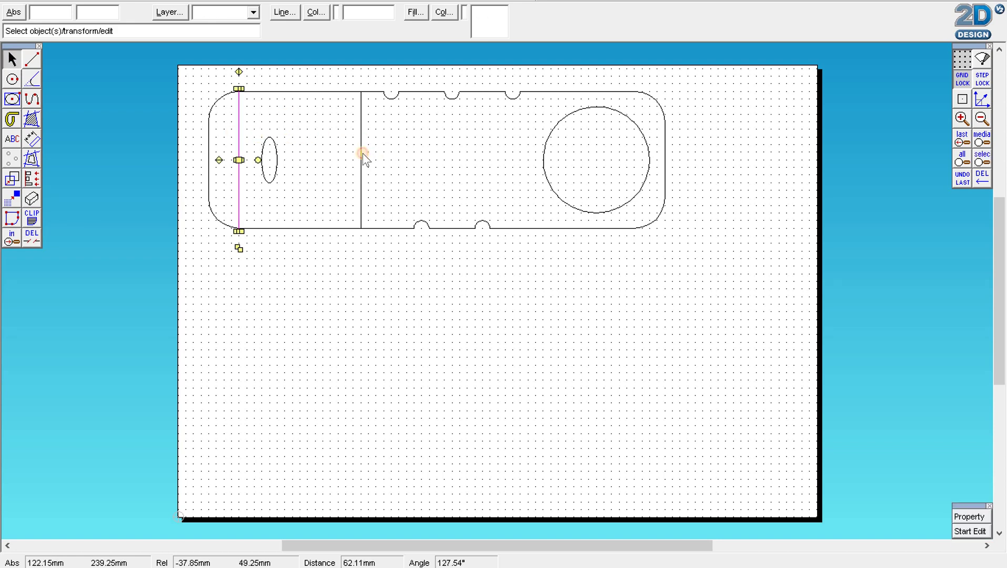
pyautogui.click(361, 154)
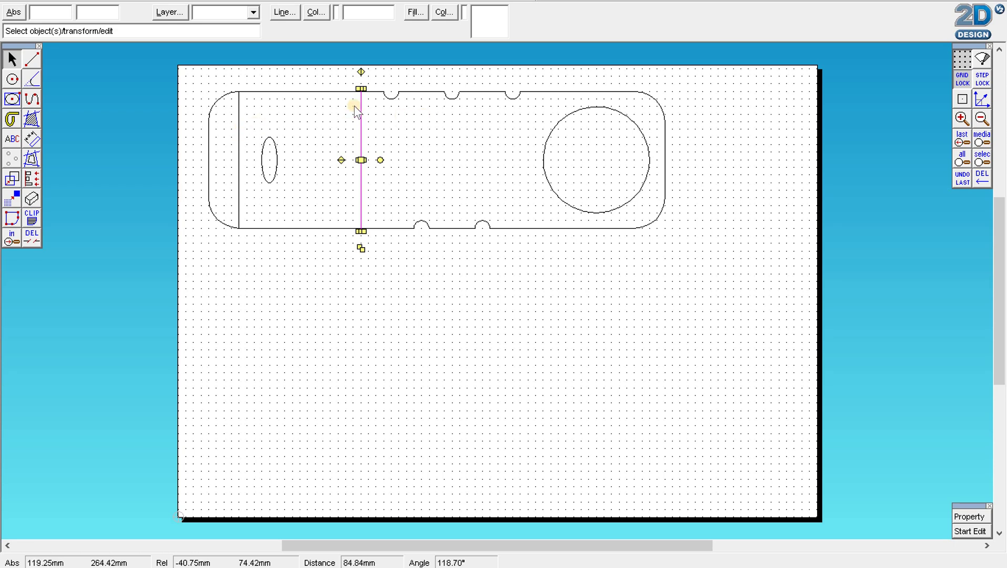
pyautogui.click(316, 12)
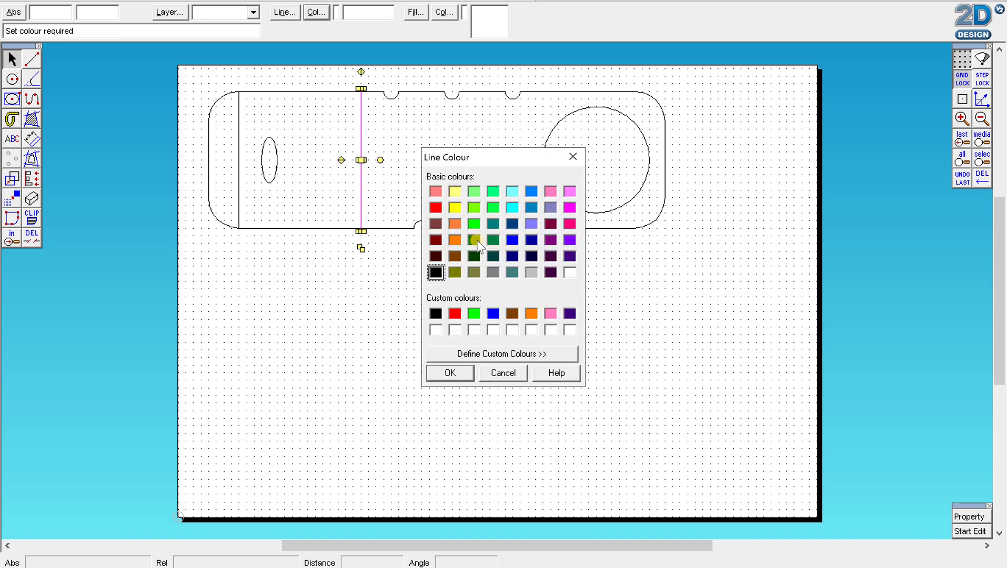
pyautogui.click(474, 314)
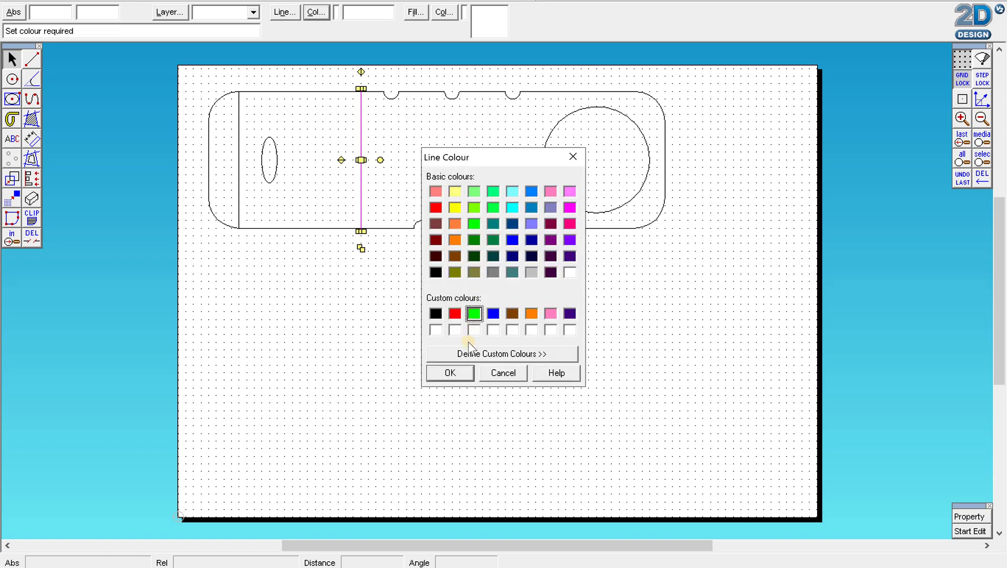
pyautogui.click(452, 372)
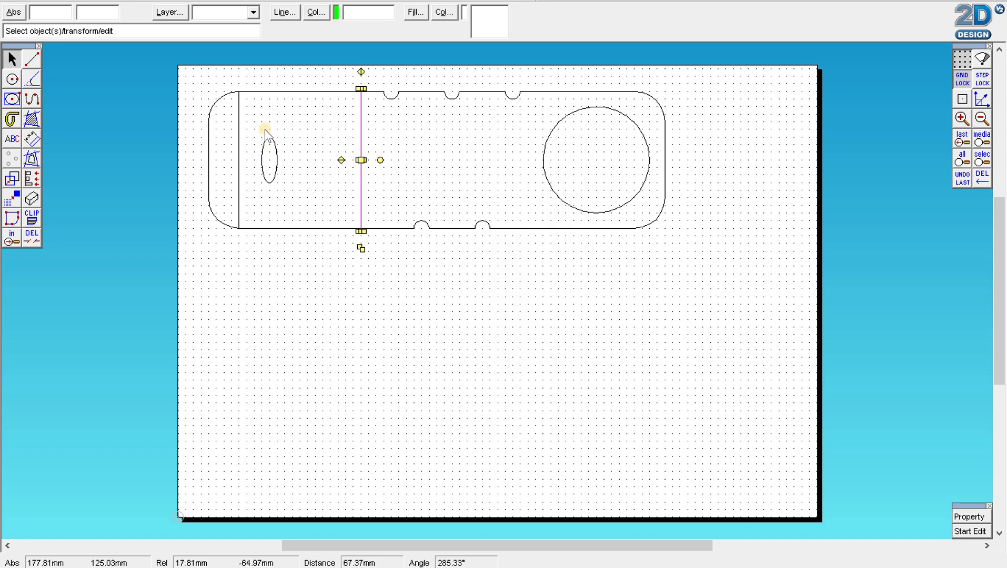
# Colour the left vertical bend line green as well
pyautogui.click(238, 119)
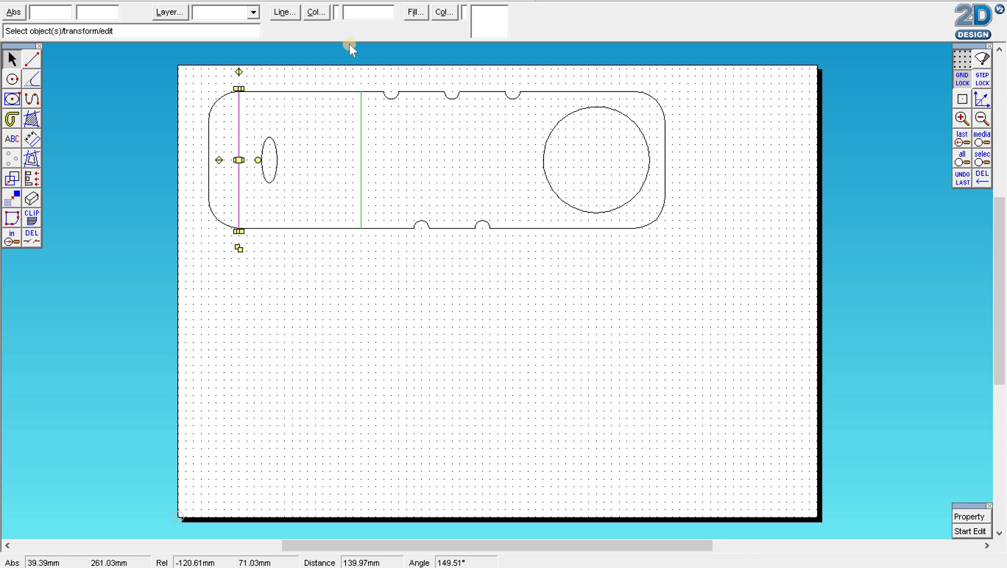
pyautogui.click(321, 14)
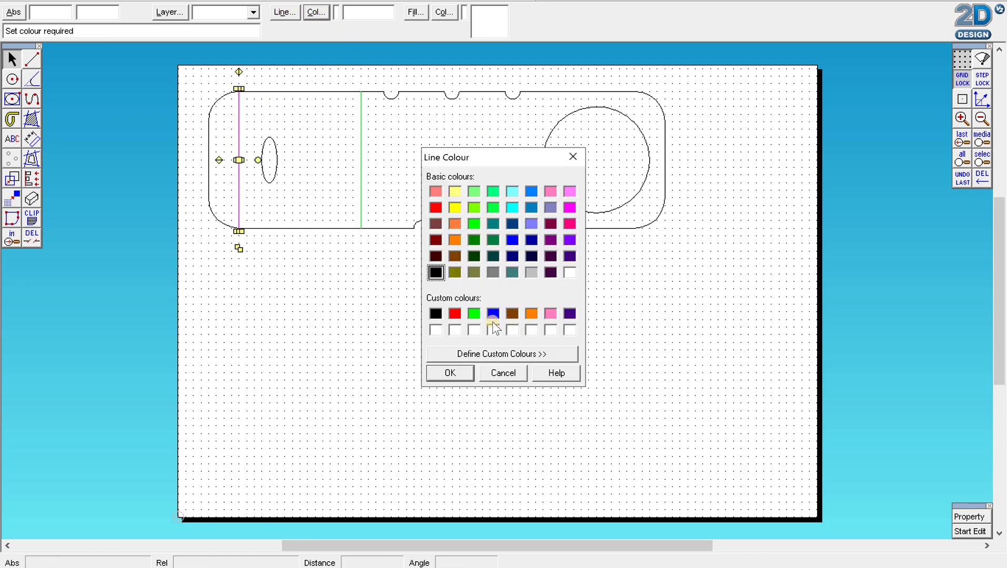
pyautogui.click(474, 314)
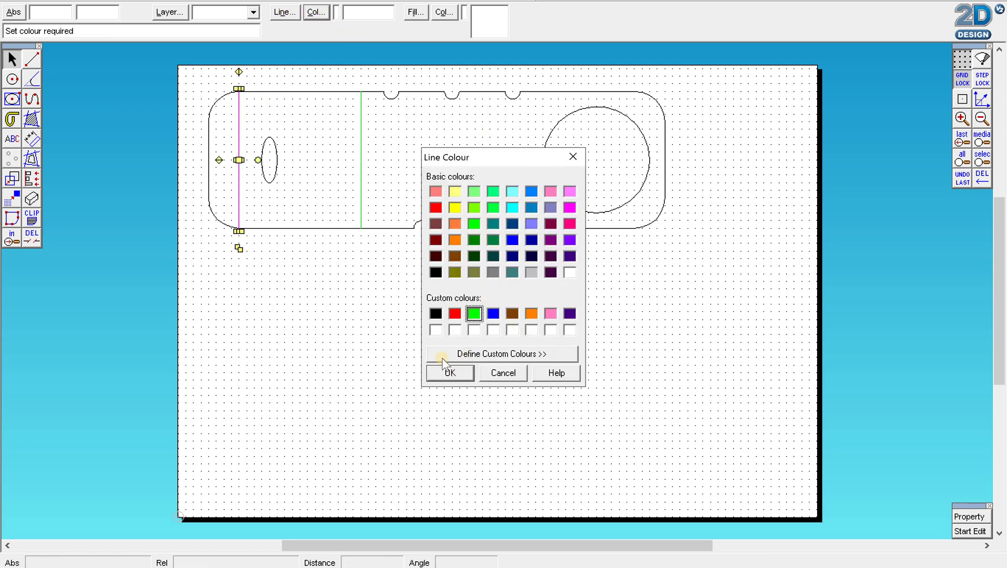
pyautogui.click(449, 372)
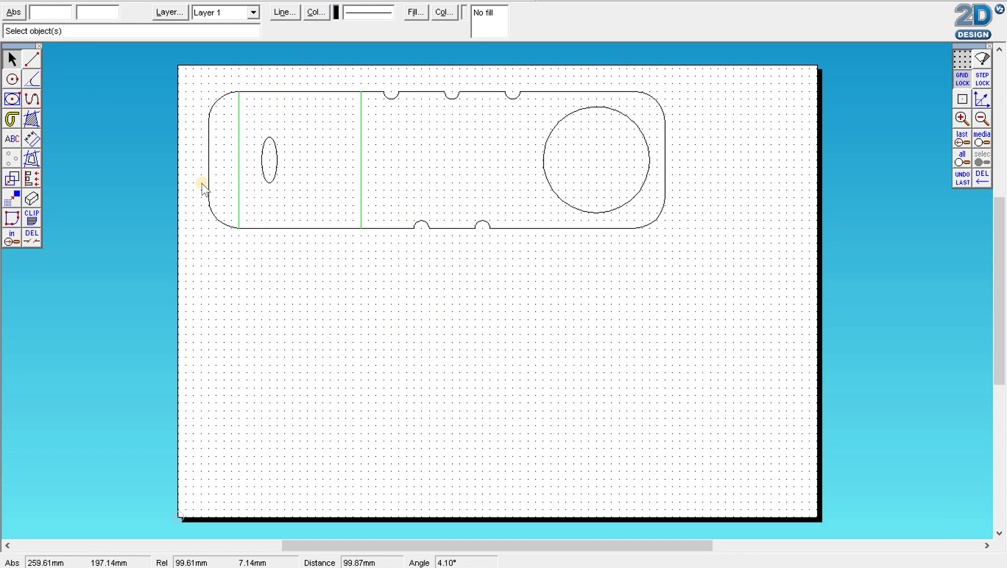
# Type the name text onto the holder's middle section
pyautogui.click(11, 138)
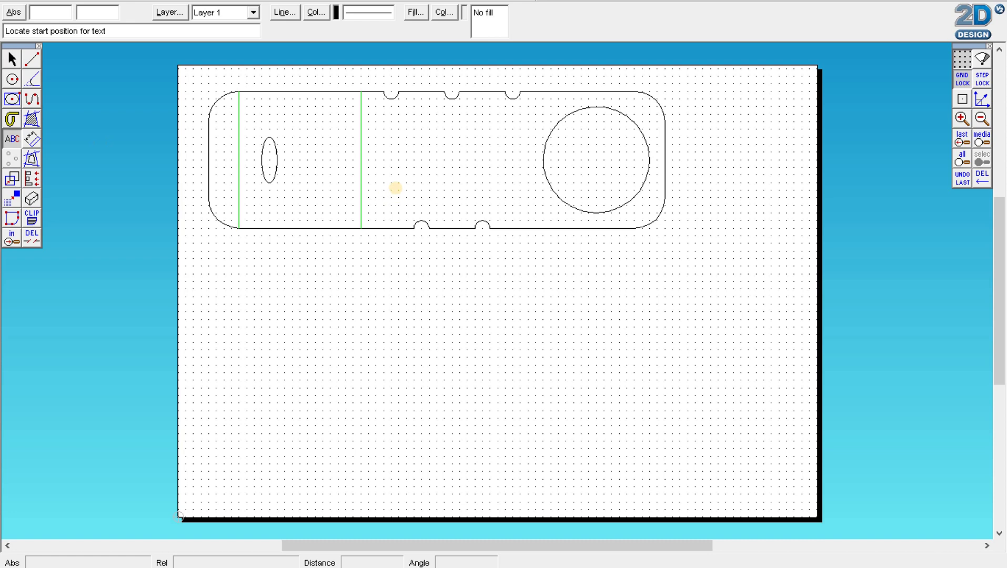
pyautogui.click(539, 196)
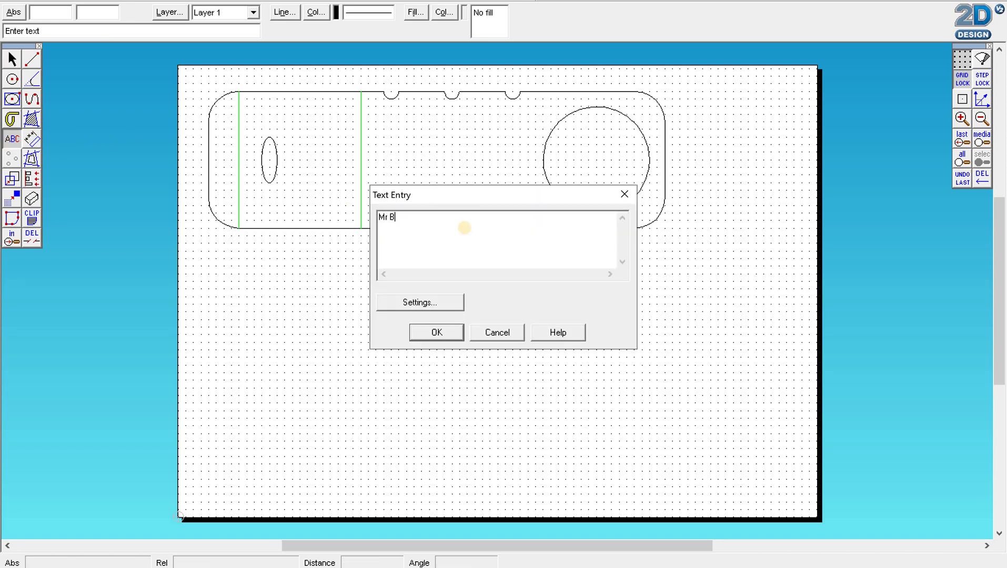
pyautogui.write('Mr Brittle')
# Give the lettering a green outline with no fill
pyautogui.moveTo(424, 305); pyautogui.dragTo(361, 243)
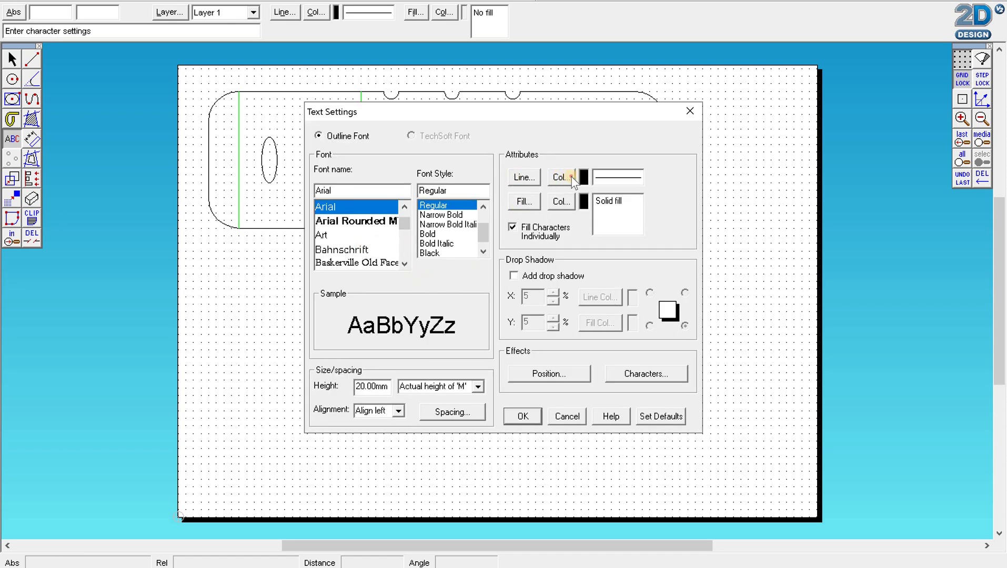
pyautogui.click(560, 177)
pyautogui.click(474, 313)
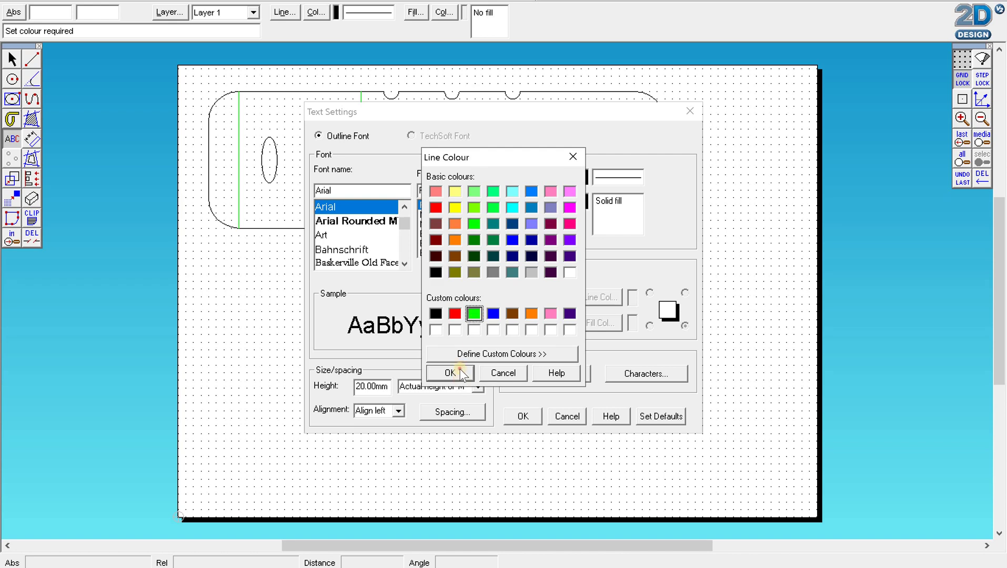
pyautogui.click(461, 373)
pyautogui.click(521, 202)
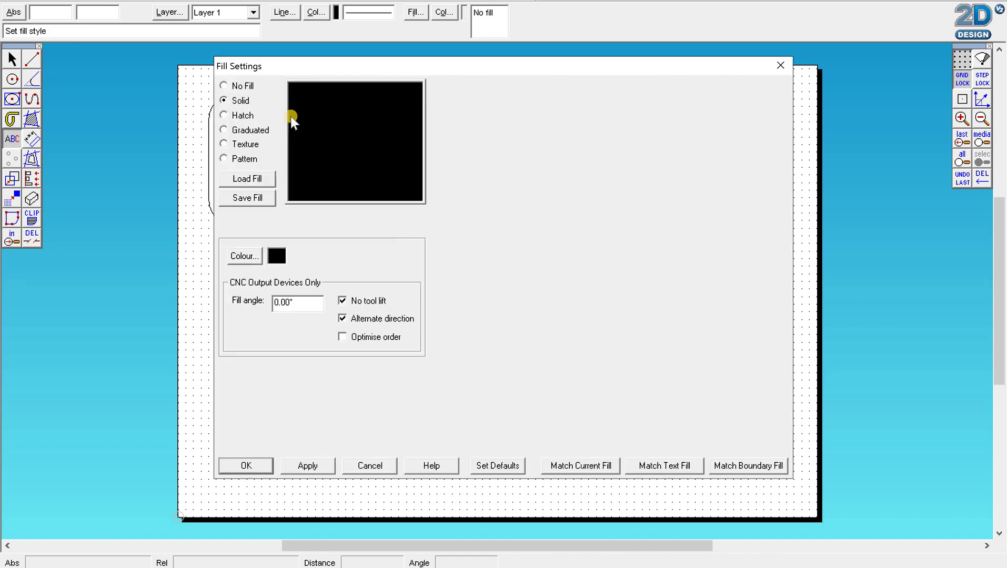
pyautogui.click(243, 86)
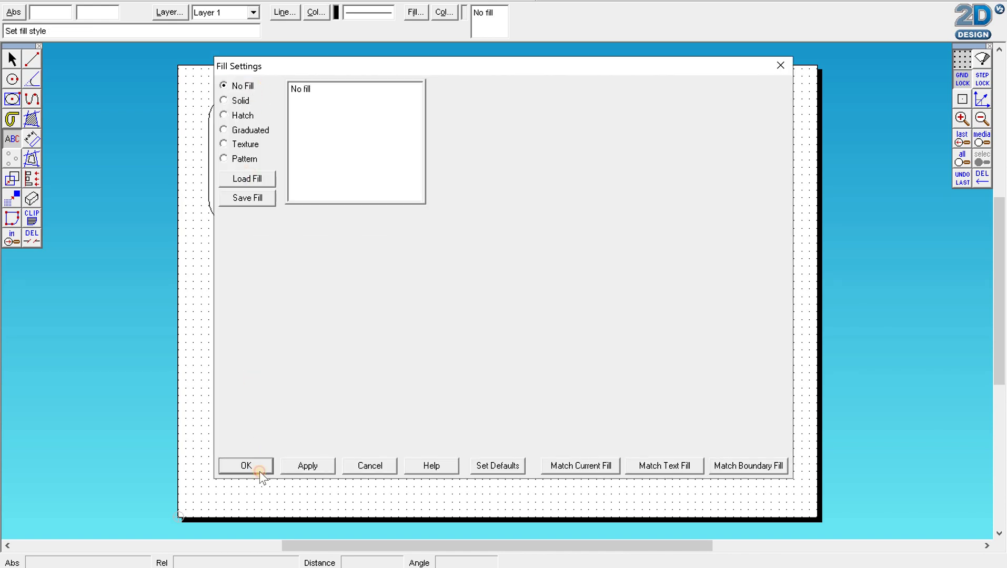
pyautogui.press('Return')
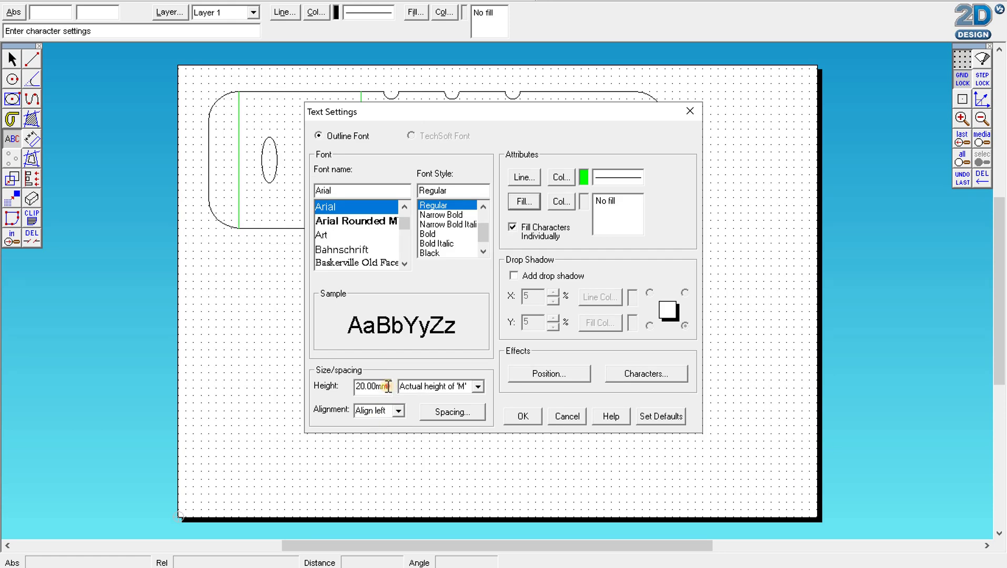
# Set the text height to 10 mm and the font to Stencil, then apply
pyautogui.click(289, 382)
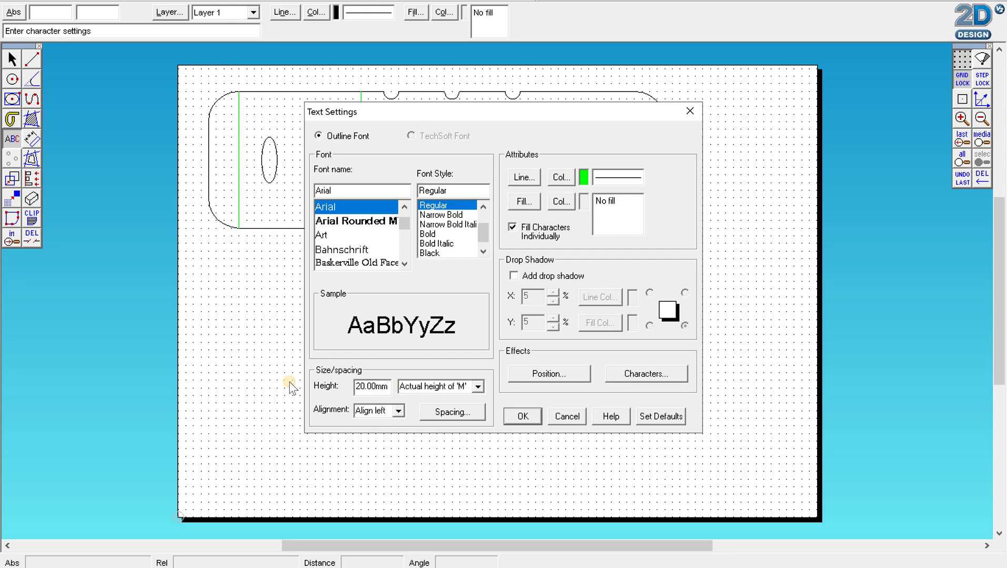
pyautogui.press('BackSpace')
pyautogui.press('BackSpace')
pyautogui.press('BackSpace')
pyautogui.press('BackSpace')
pyautogui.write('10')
pyautogui.moveTo(403, 224); pyautogui.dragTo(403, 247)
pyautogui.click(342, 210)
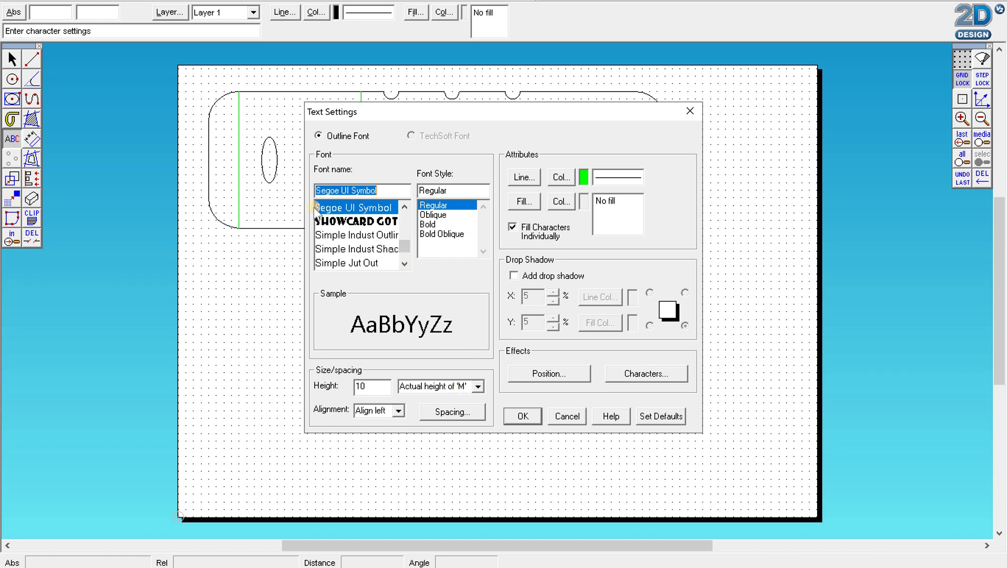
pyautogui.click(404, 263)
pyautogui.click(404, 263)
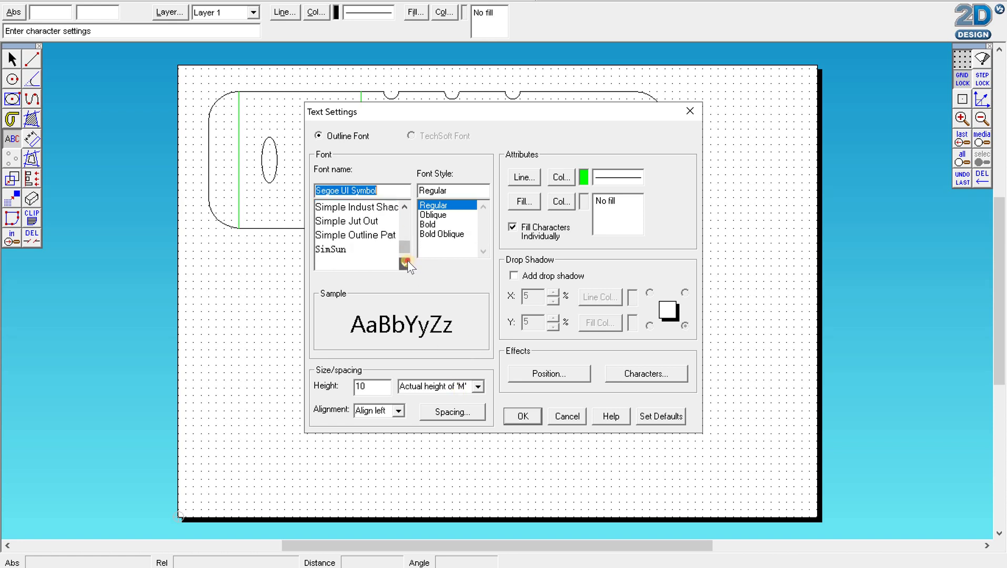
pyautogui.click(404, 263)
pyautogui.click(404, 263)
pyautogui.click(404, 263)
pyautogui.click(404, 263)
pyautogui.click(404, 263)
pyautogui.click(404, 263)
pyautogui.click(404, 263)
pyautogui.click(404, 263)
pyautogui.click(404, 263)
pyautogui.click(404, 263)
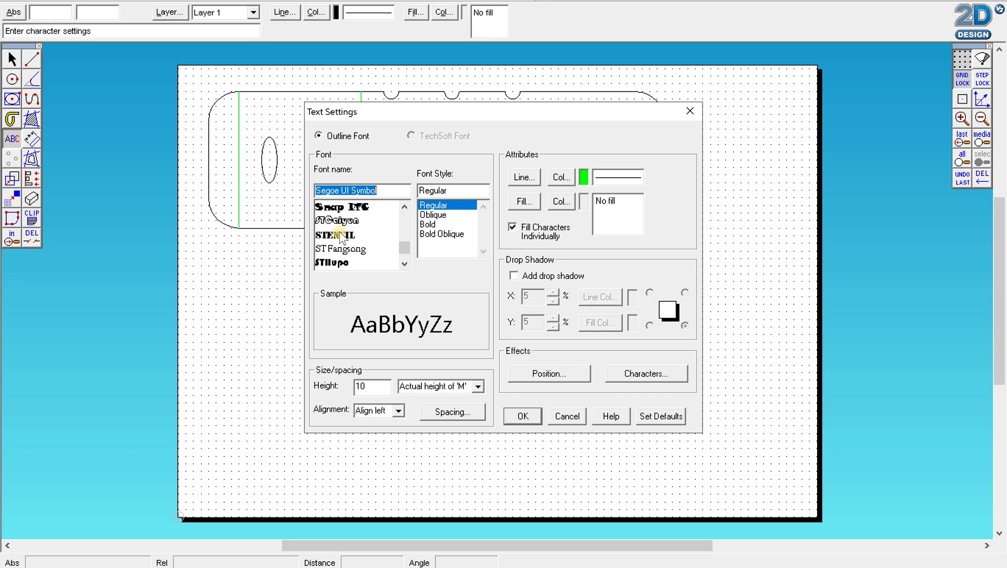
pyautogui.click(342, 236)
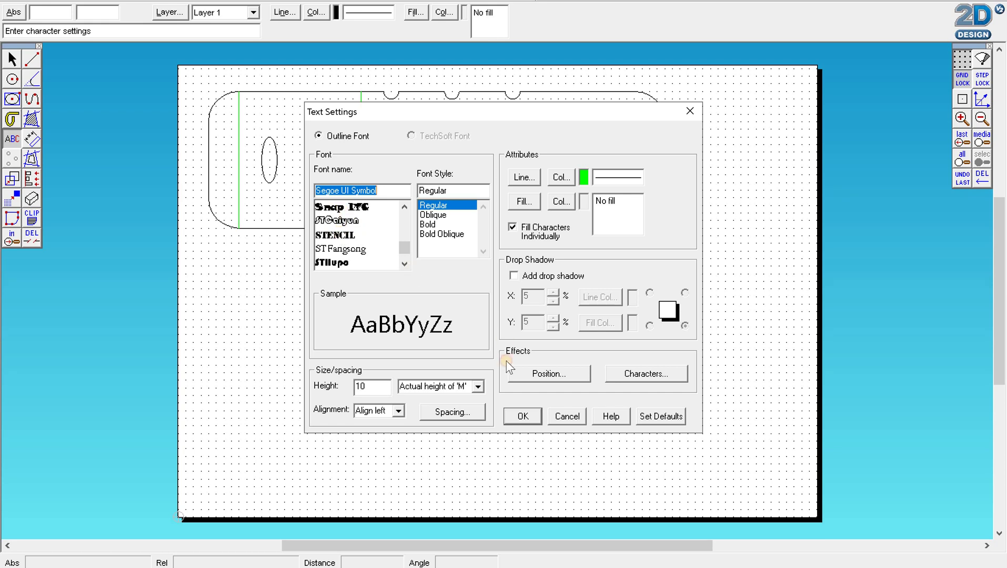
pyautogui.click(534, 415)
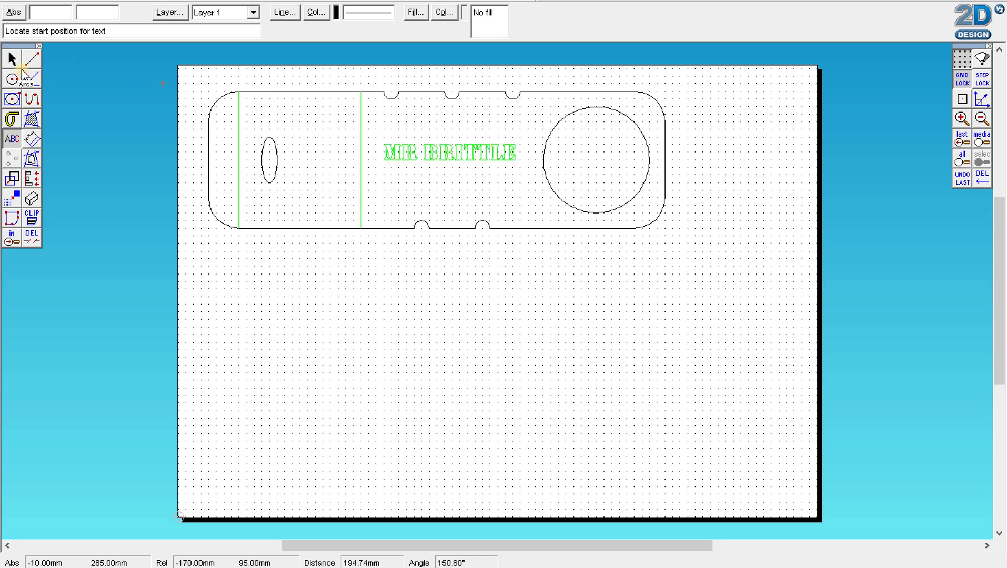
# Reposition the green name lettering up and slightly left, just beneath the middle section's top-edge notches
pyautogui.press('Escape')
pyautogui.click(449, 153)
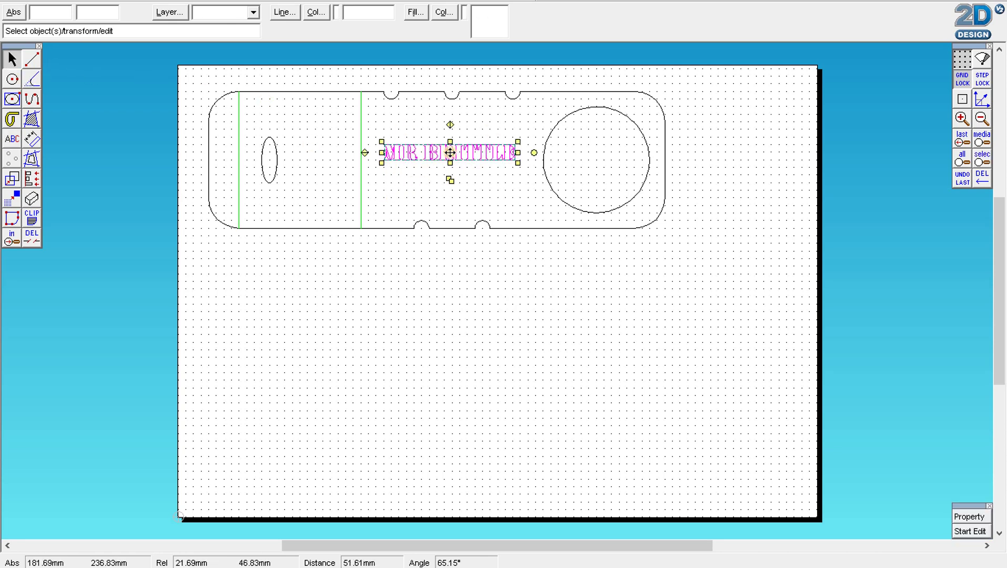
pyautogui.moveTo(450, 153); pyautogui.dragTo(441, 113)
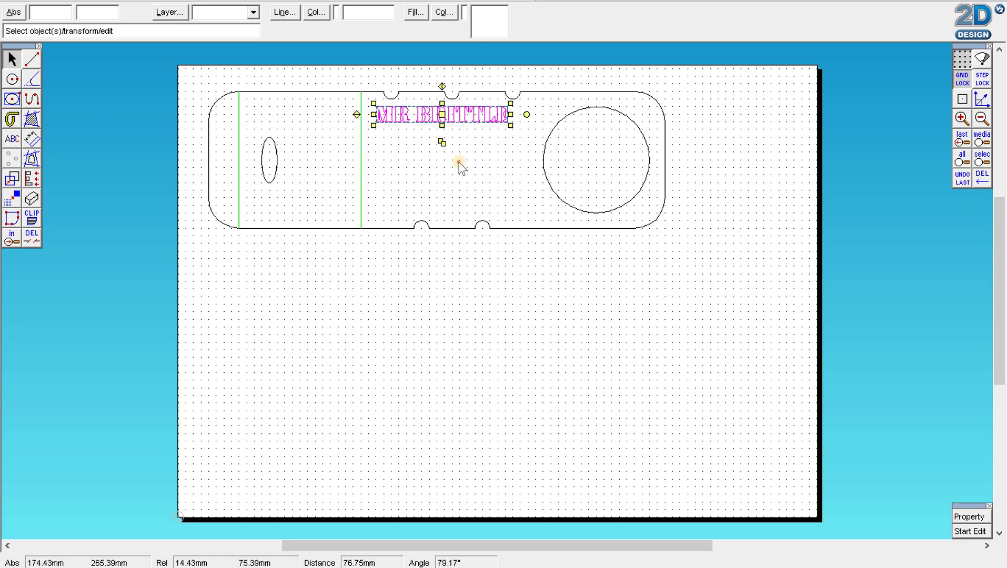
pyautogui.click(688, 174)
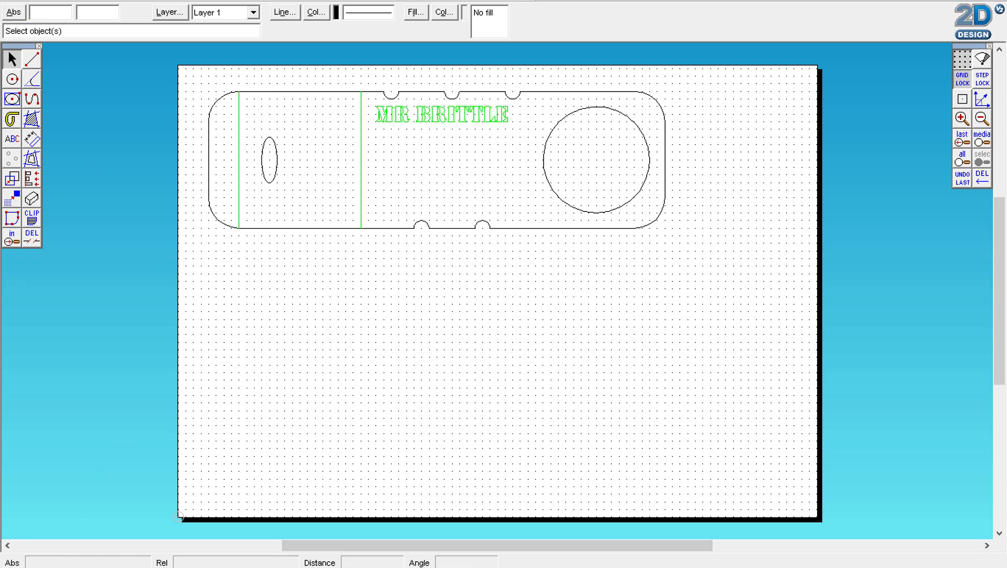
pyautogui.hotkey('alt', 'f')
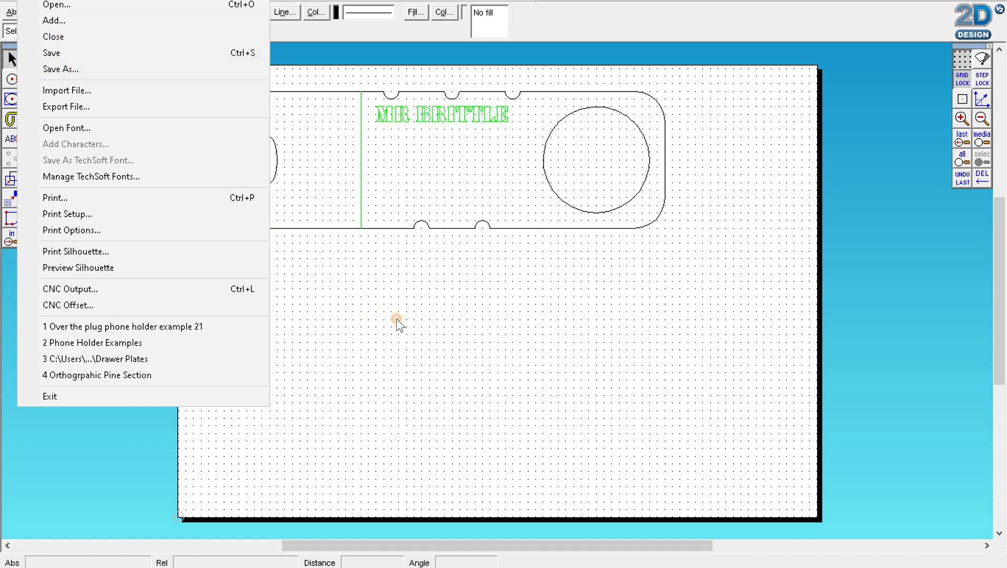
pyautogui.click(381, 267)
pyautogui.click(381, 267)
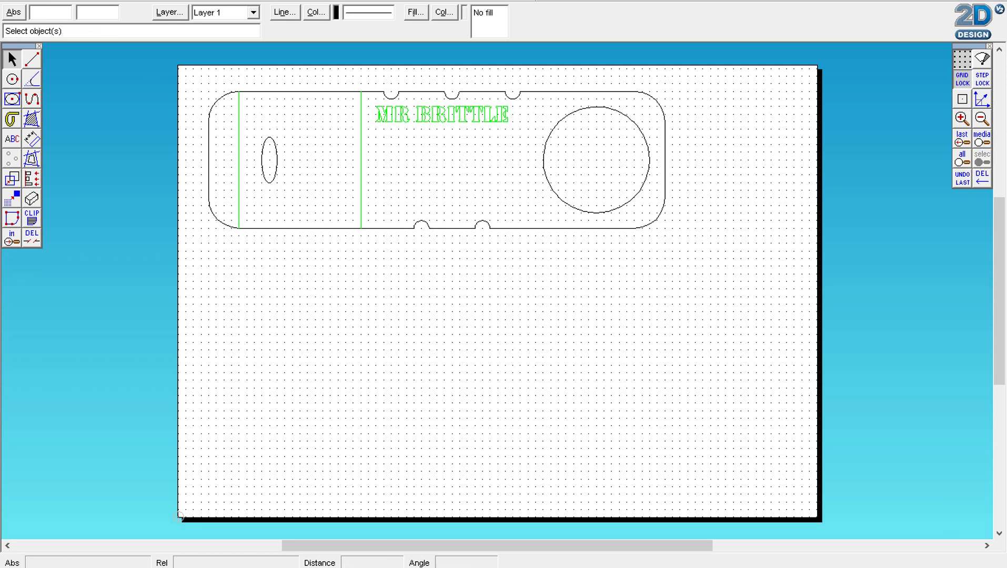
pyautogui.hotkey('alt', 'f')
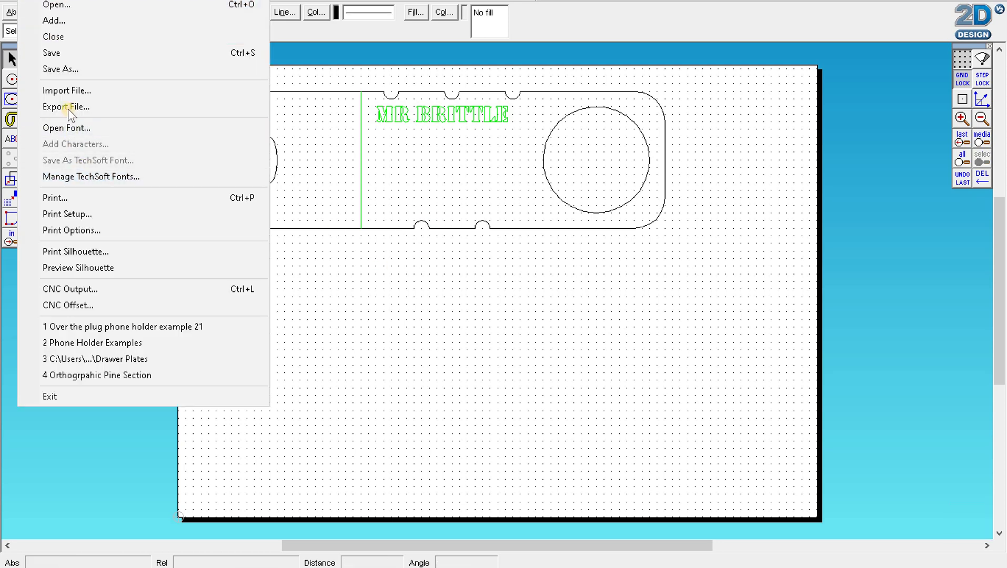
pyautogui.press('Return')
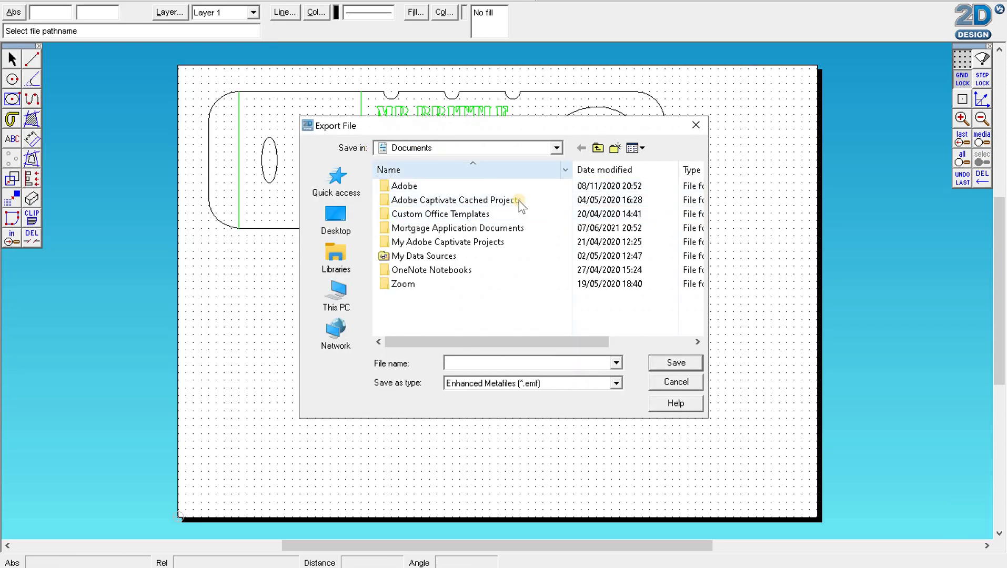
pyautogui.click(534, 386)
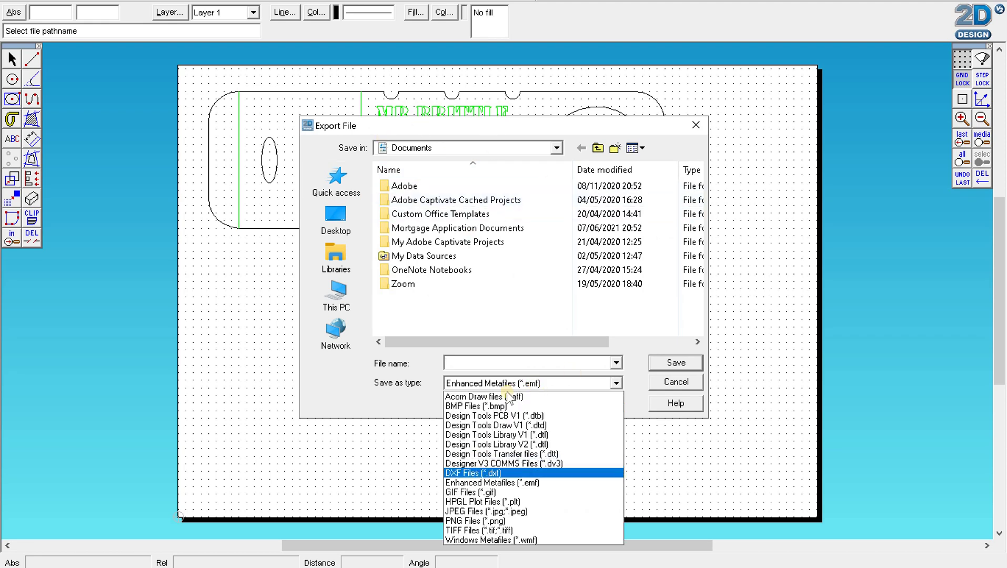
pyautogui.click(481, 473)
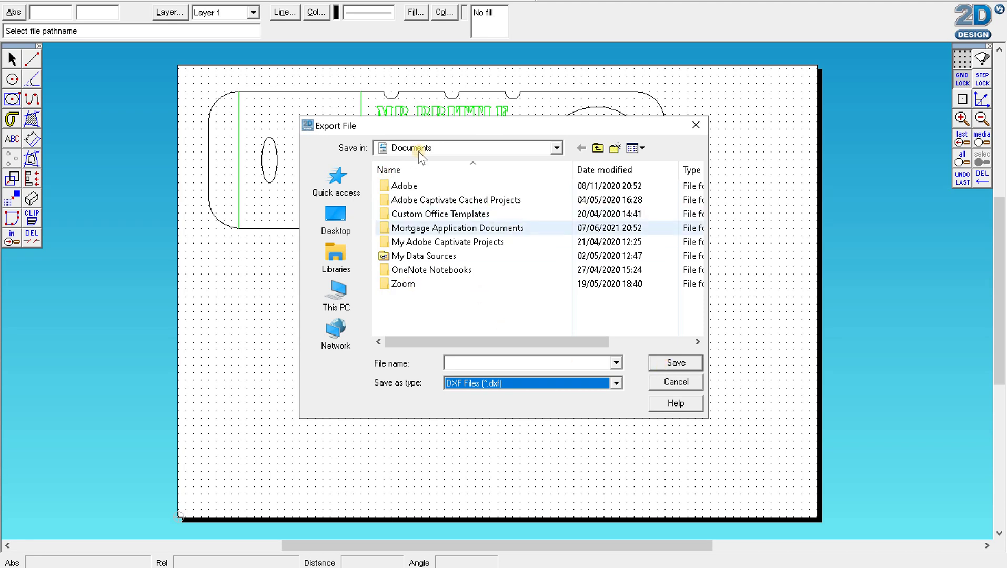
pyautogui.click(557, 145)
pyautogui.click(556, 154)
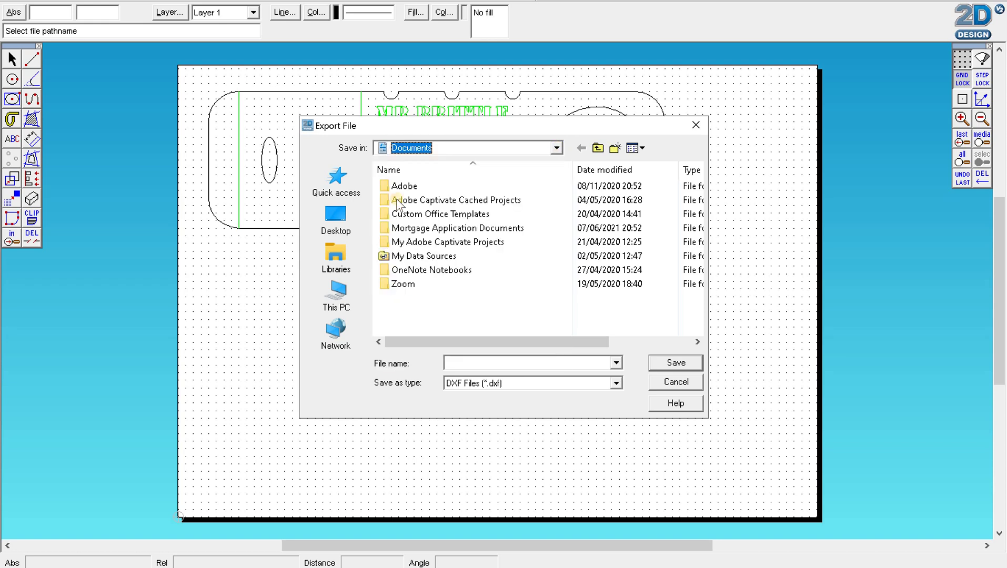
pyautogui.click(675, 383)
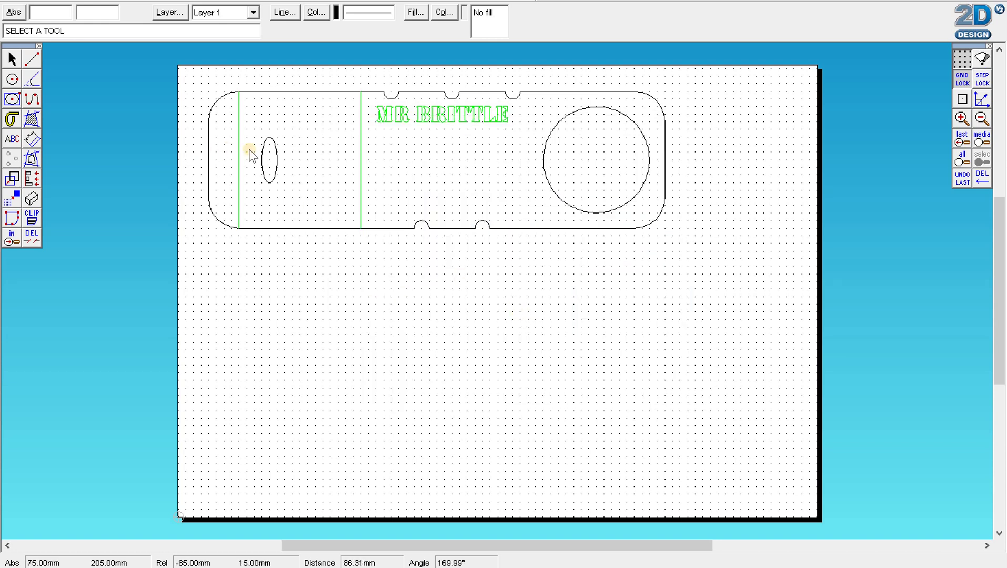